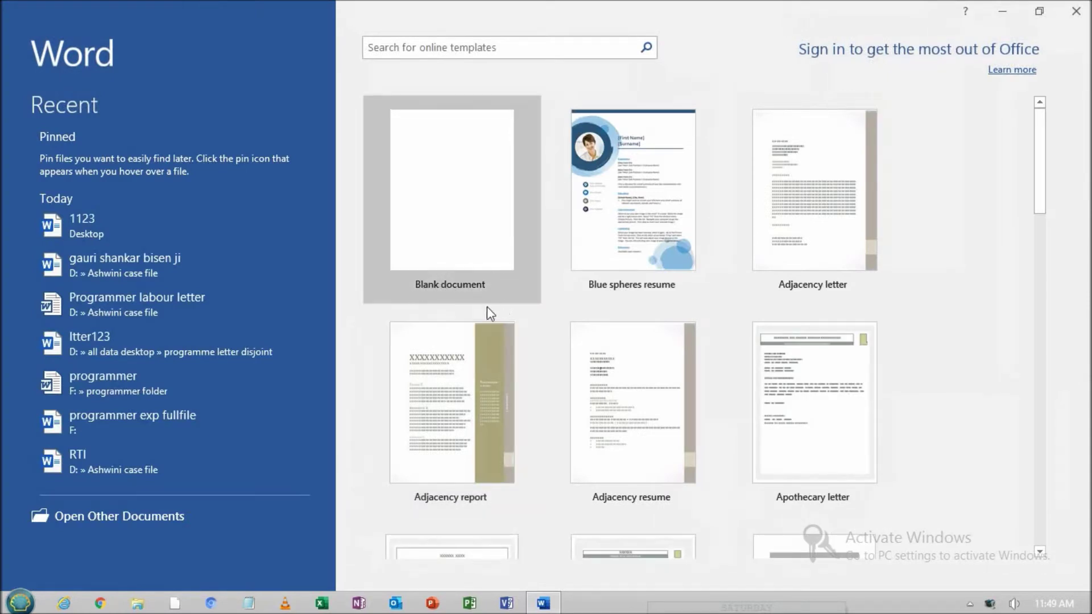
Create a blank document and set it to Always Open Read-Only under Protect Document
click(439, 225)
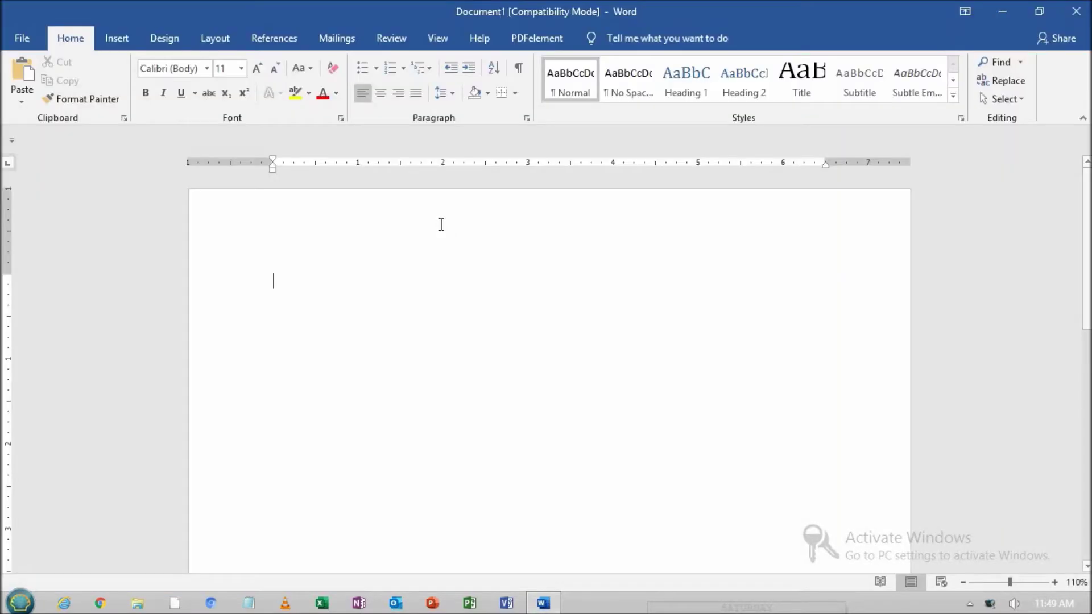
click(17, 40)
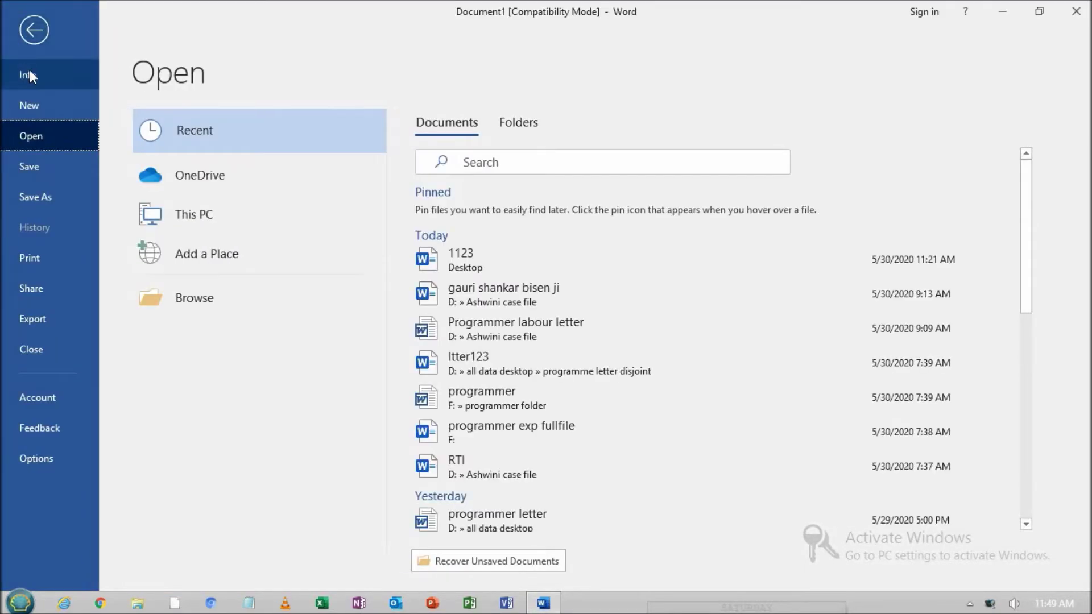
click(53, 74)
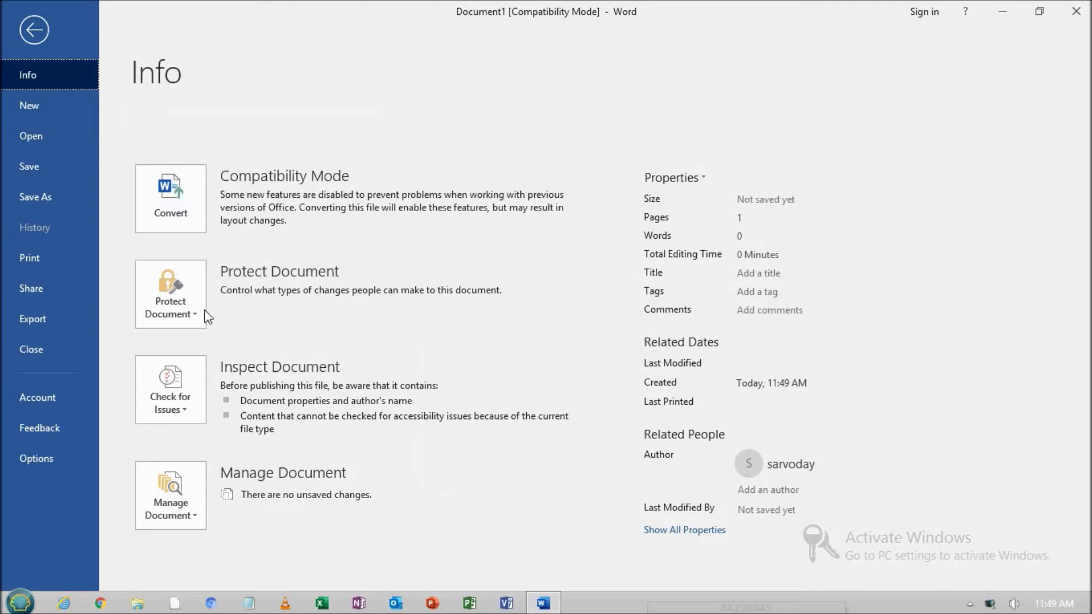
click(170, 301)
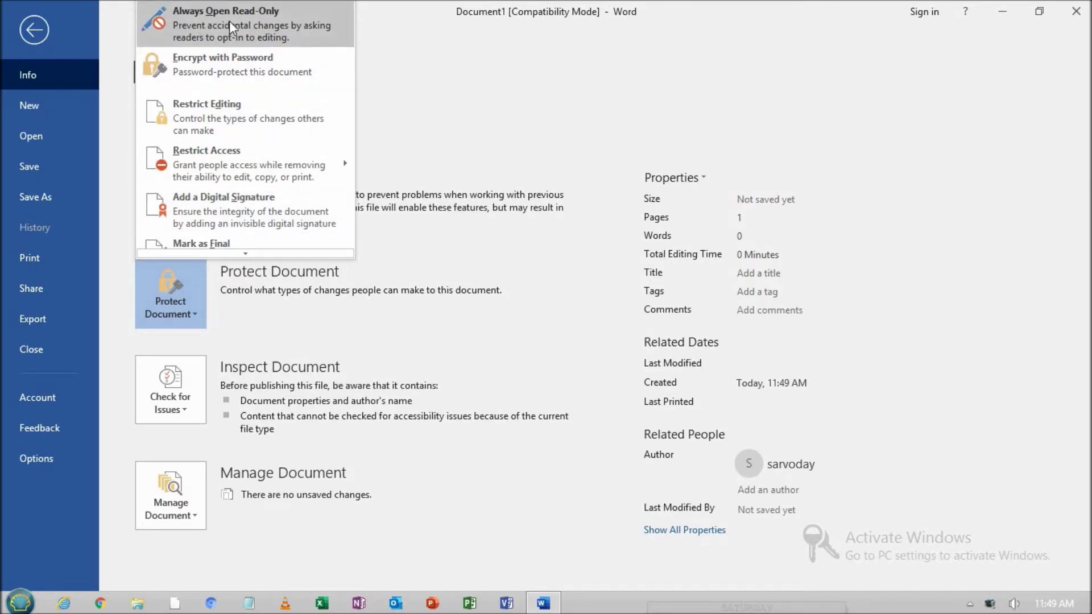
click(291, 19)
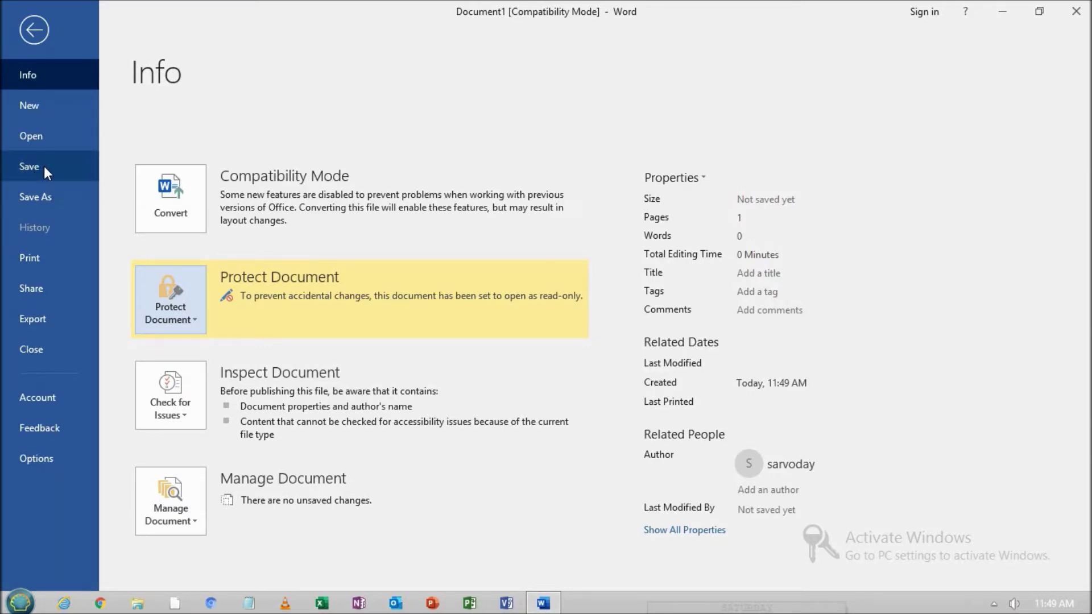
Save the document to the Desktop as 'Innovativelife' and close Word
click(61, 165)
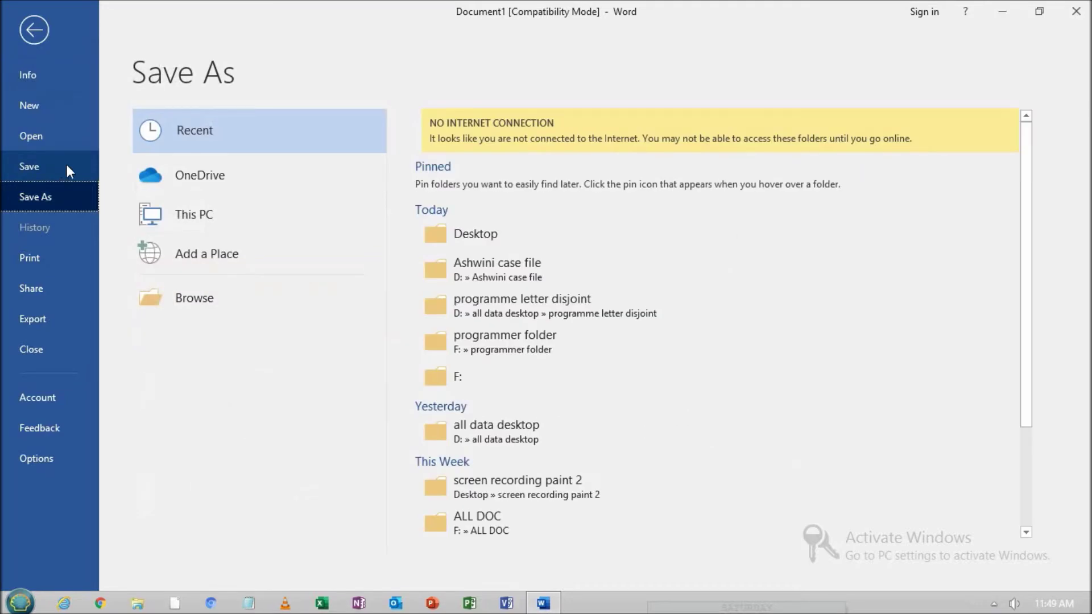
click(465, 233)
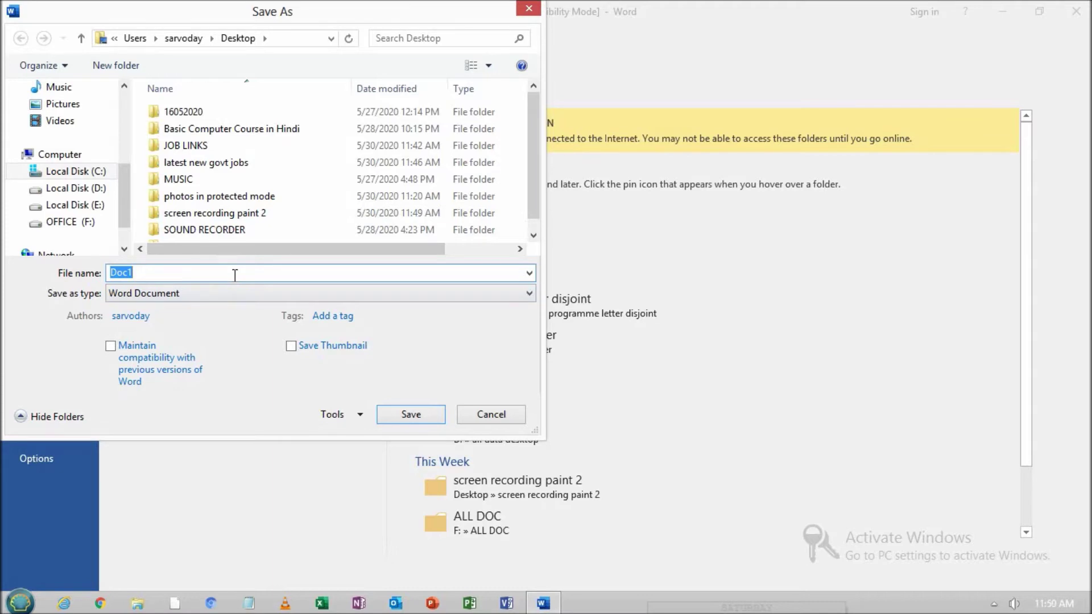
text(Innovativelife)
click(419, 416)
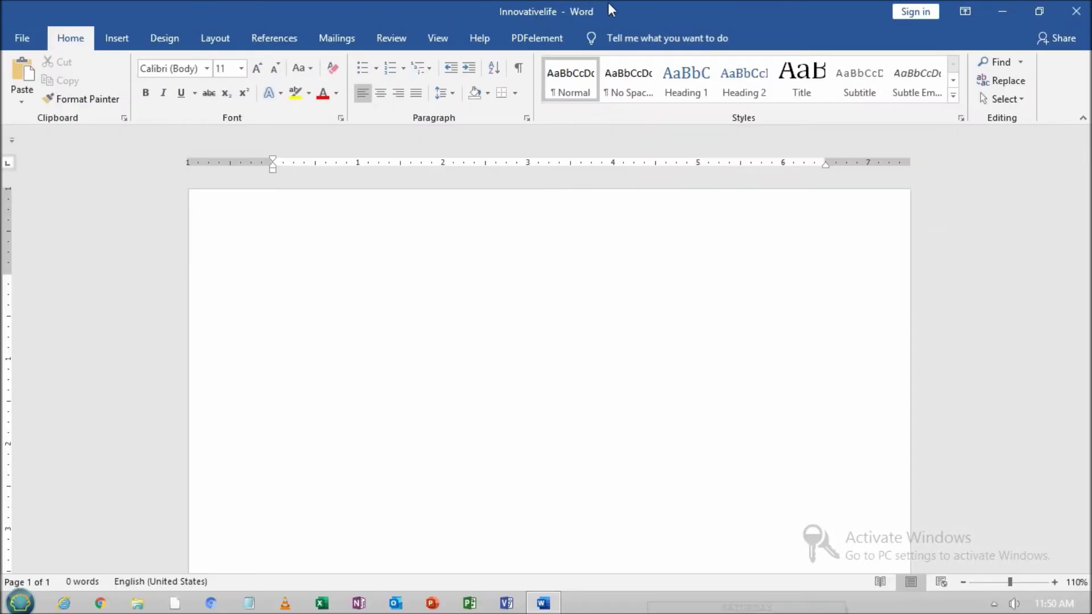
click(1076, 11)
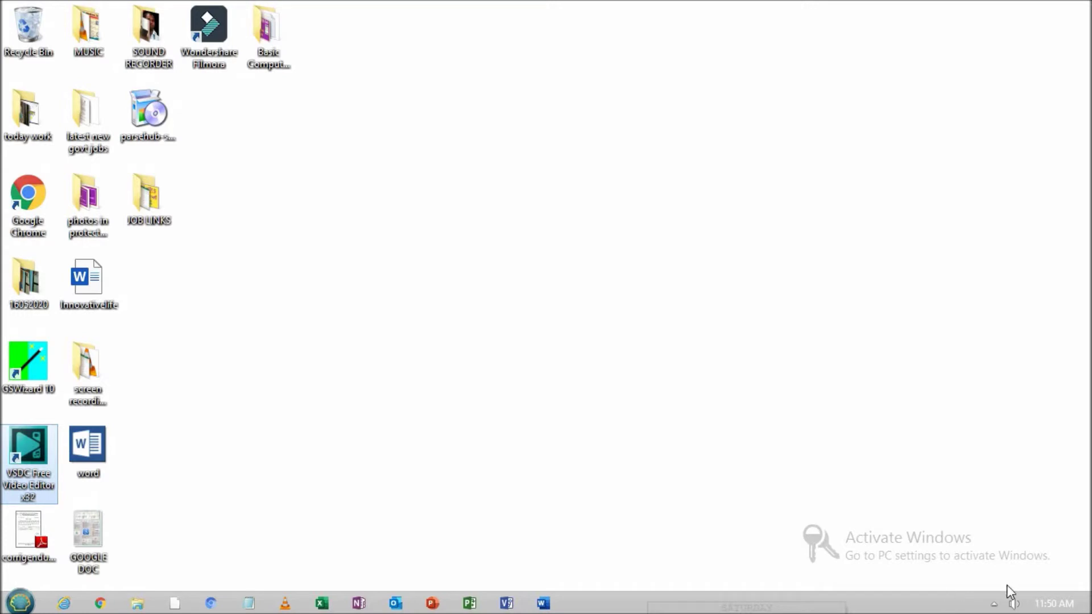
click(994, 603)
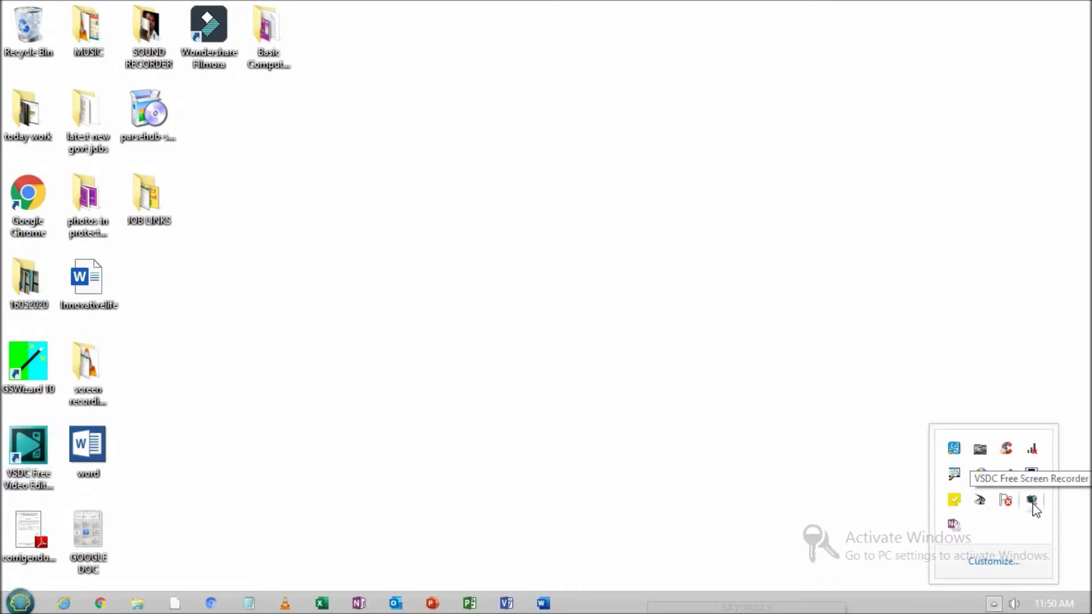
right_click(1033, 504)
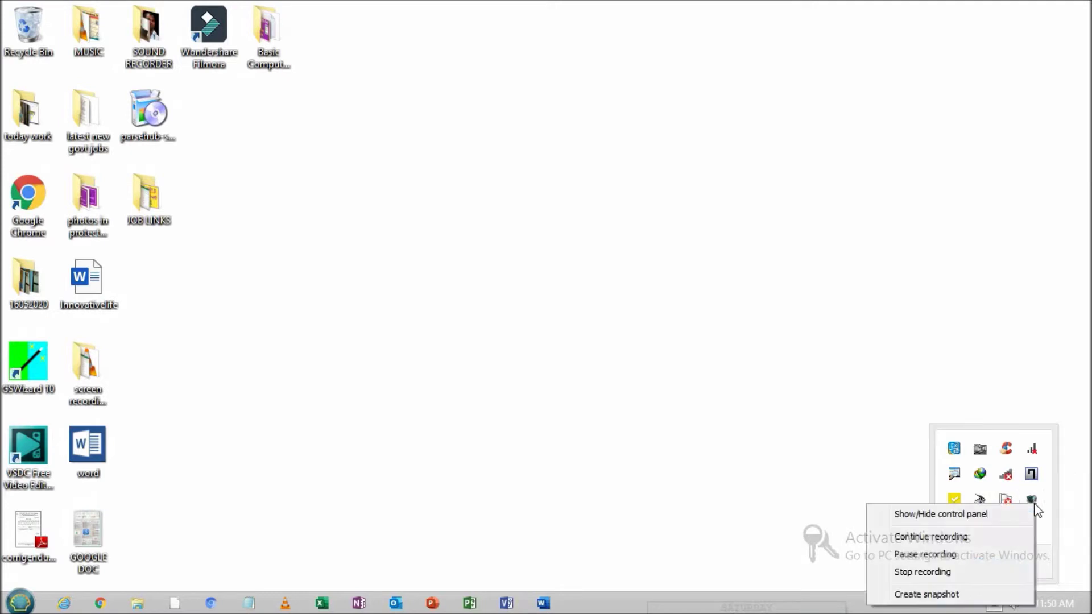
click(934, 514)
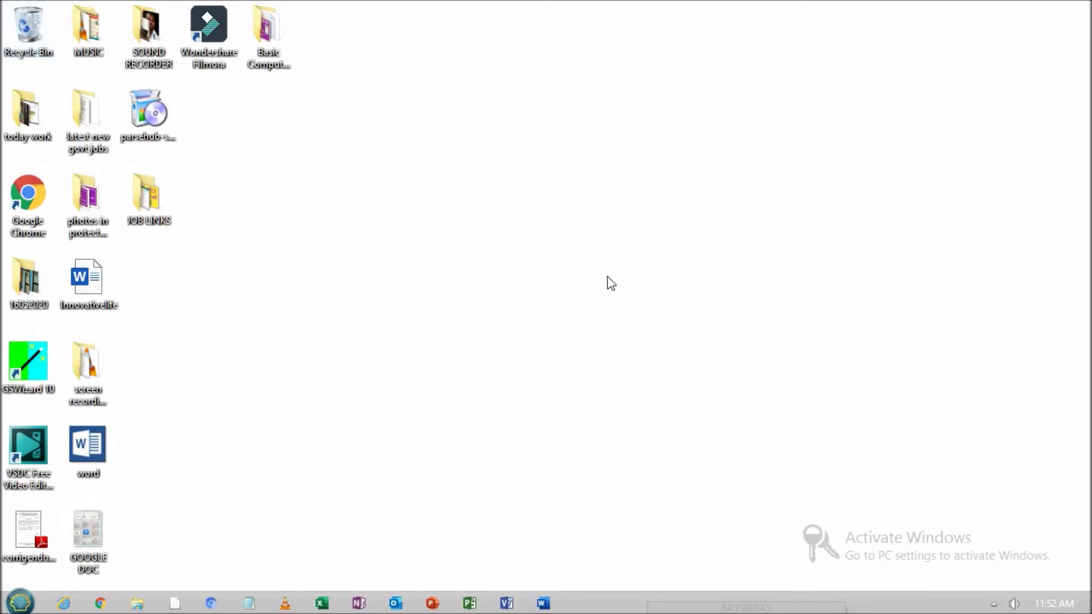
Reopen Innovativelife from the desktop as read-only and type 23213213
right_click(111, 276)
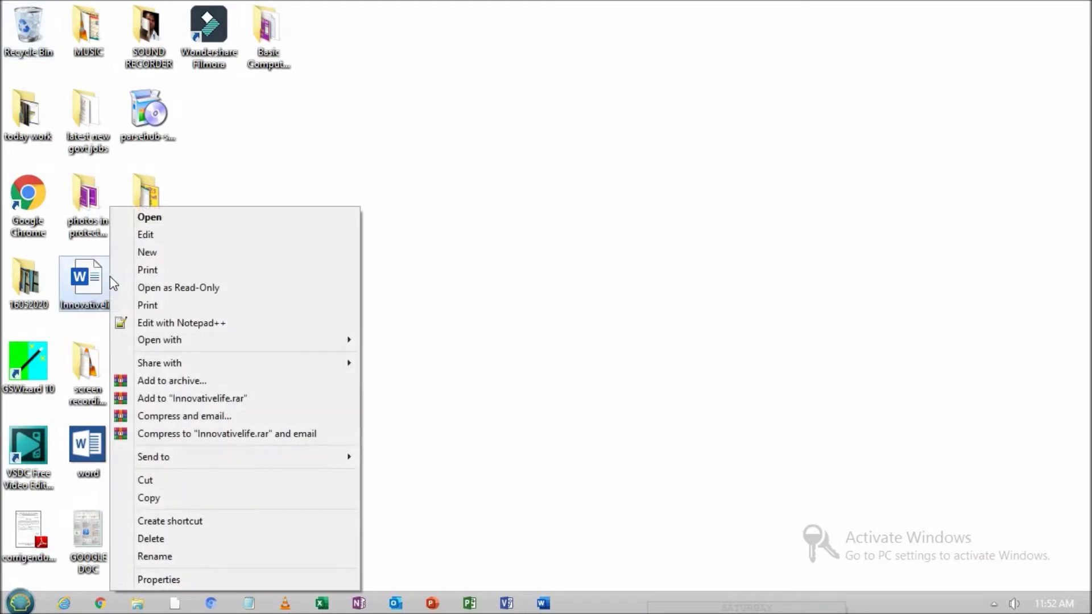
click(207, 217)
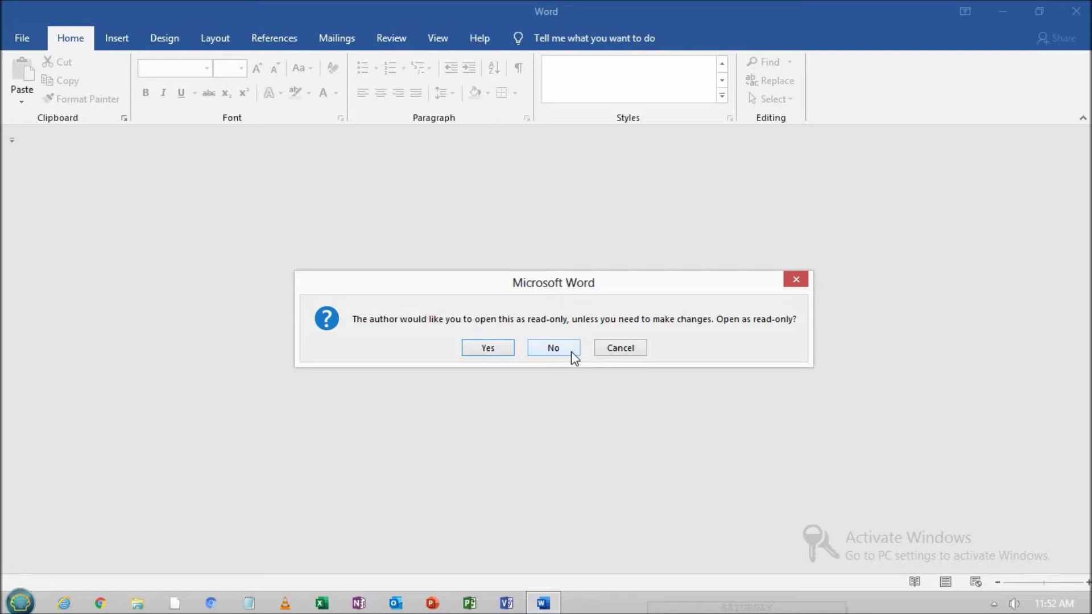
click(500, 349)
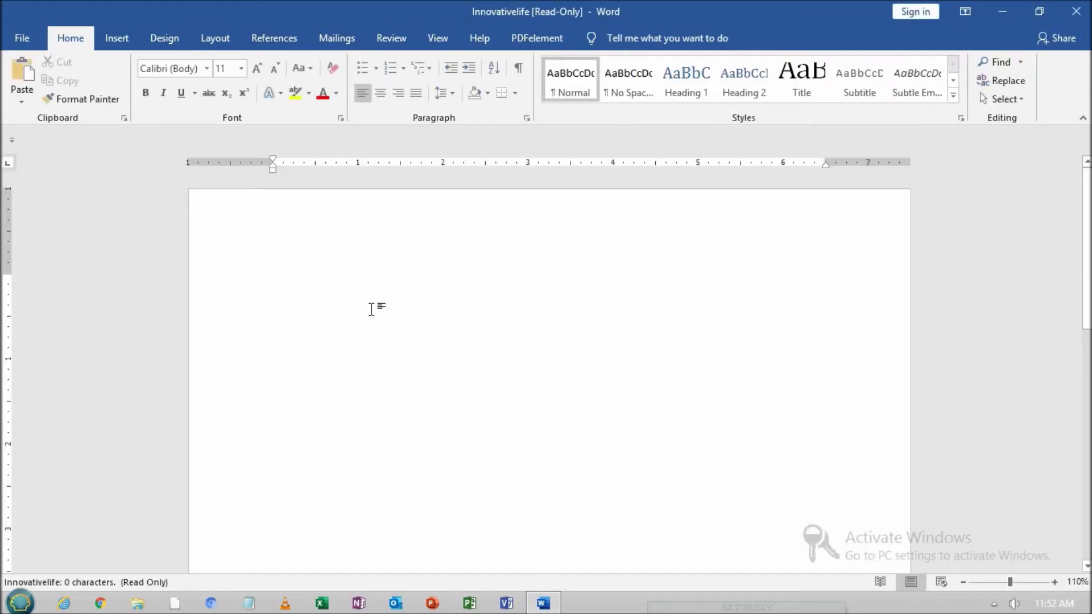
text(23213213)
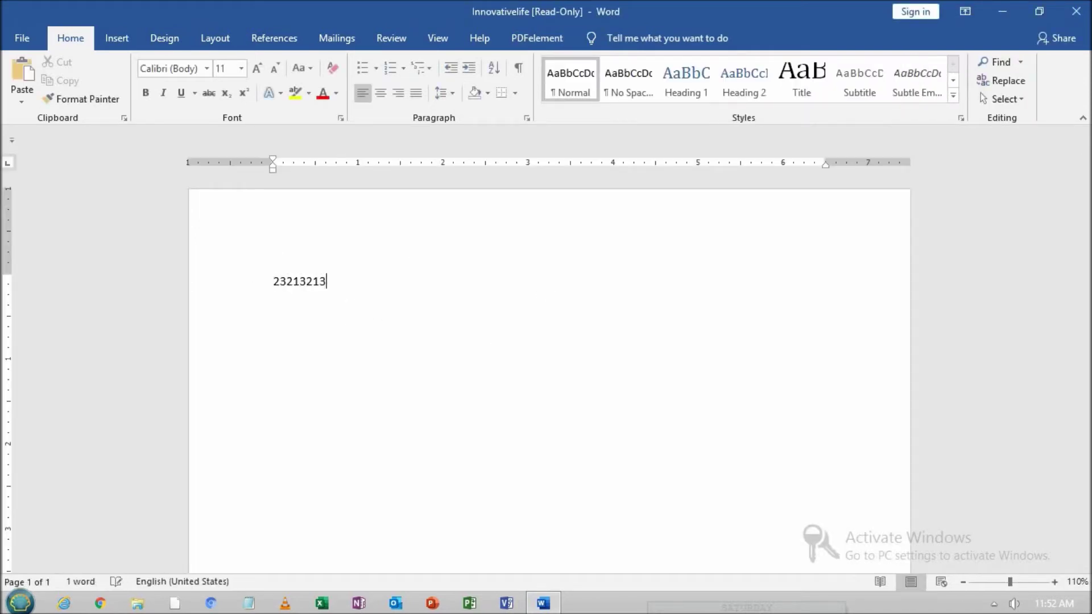
Try saving over the read-only Innovativelife, dismiss the refusal, and cancel the save
click(23, 37)
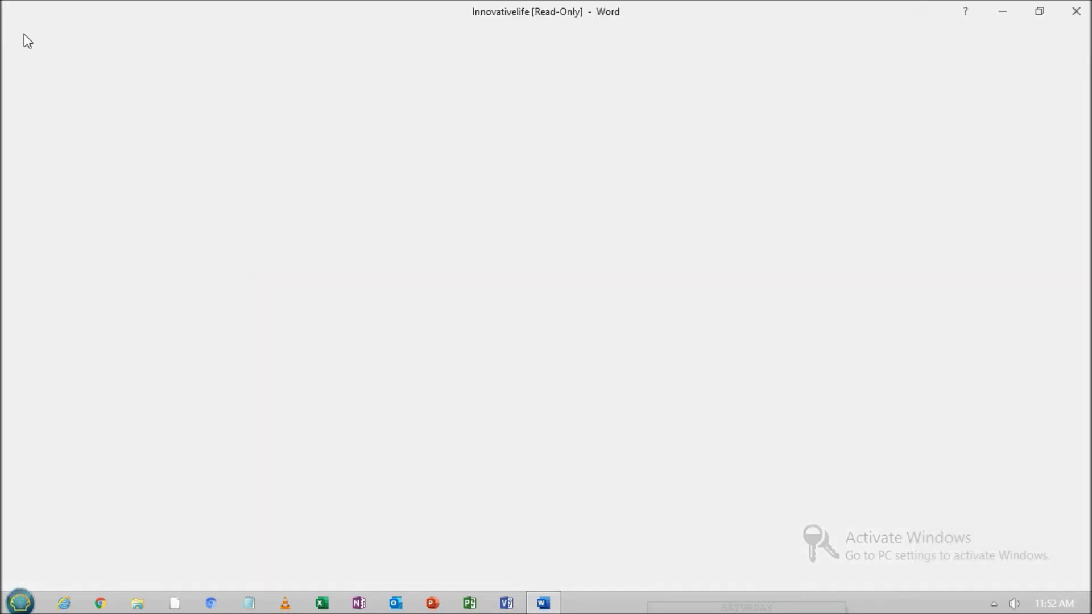
click(43, 166)
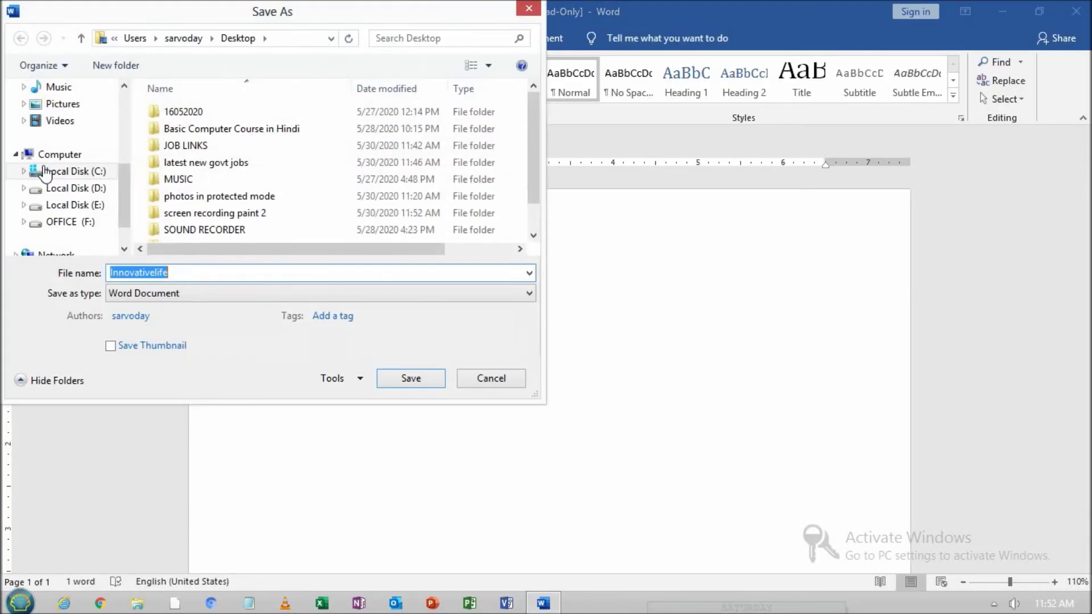
click(410, 378)
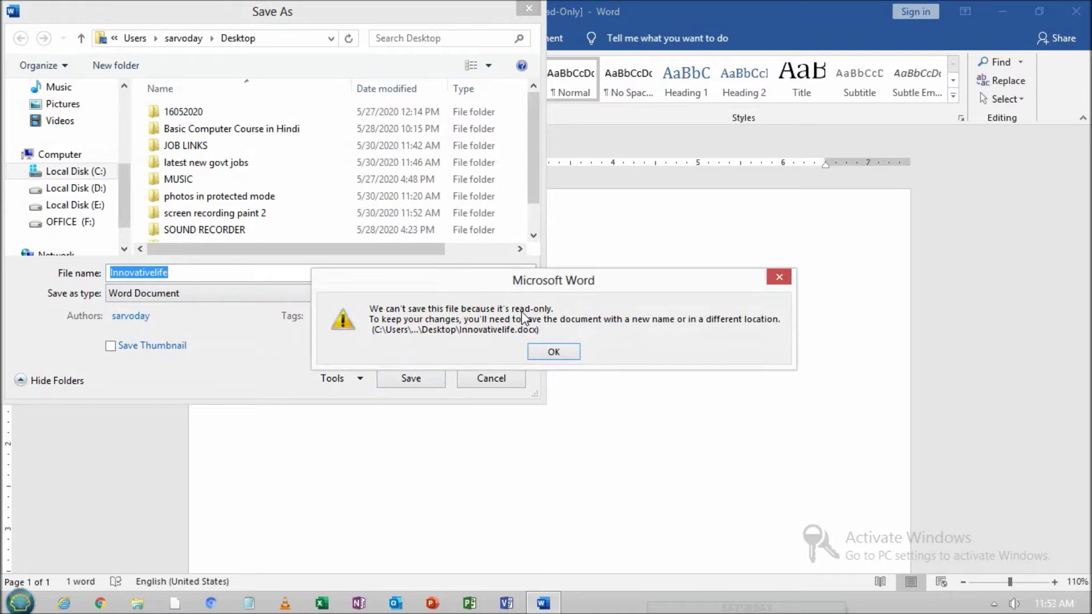
click(556, 351)
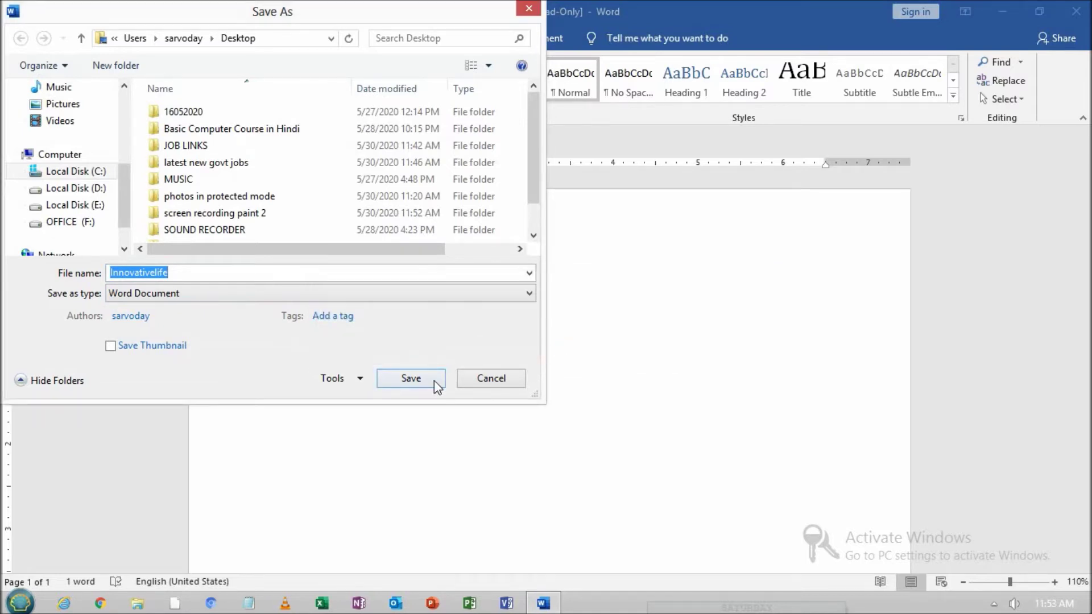
click(492, 379)
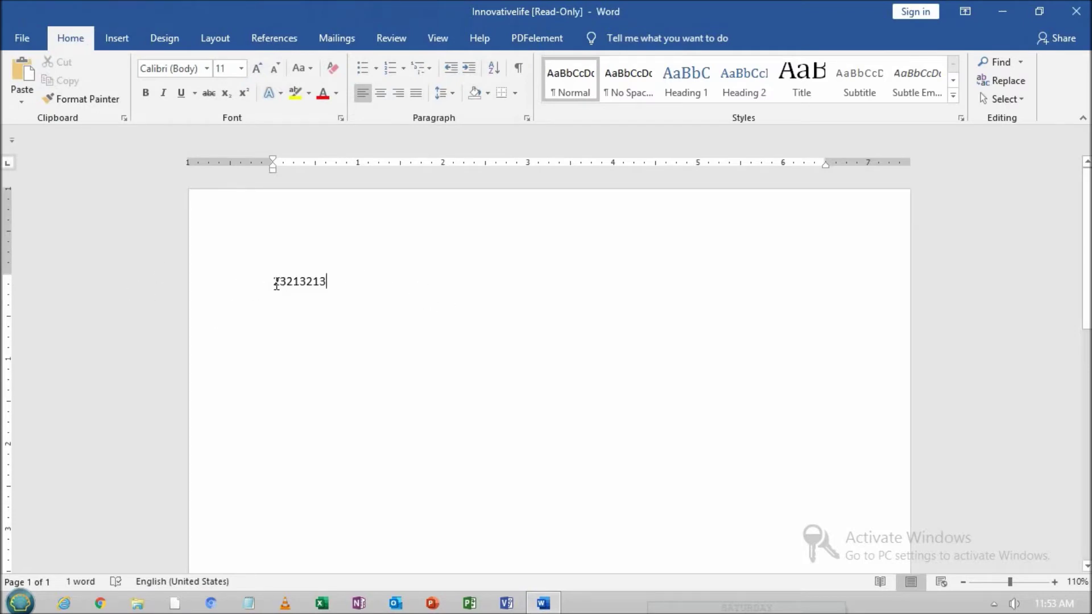
Delete the 23213213 text and close the document
drag(276, 282, 343, 285)
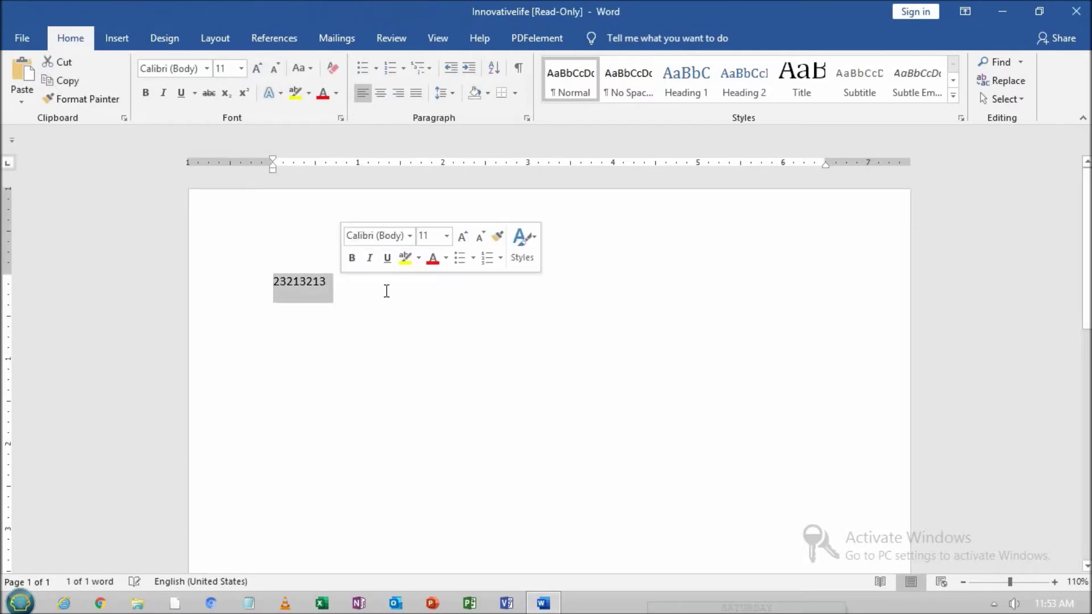
key(Delete)
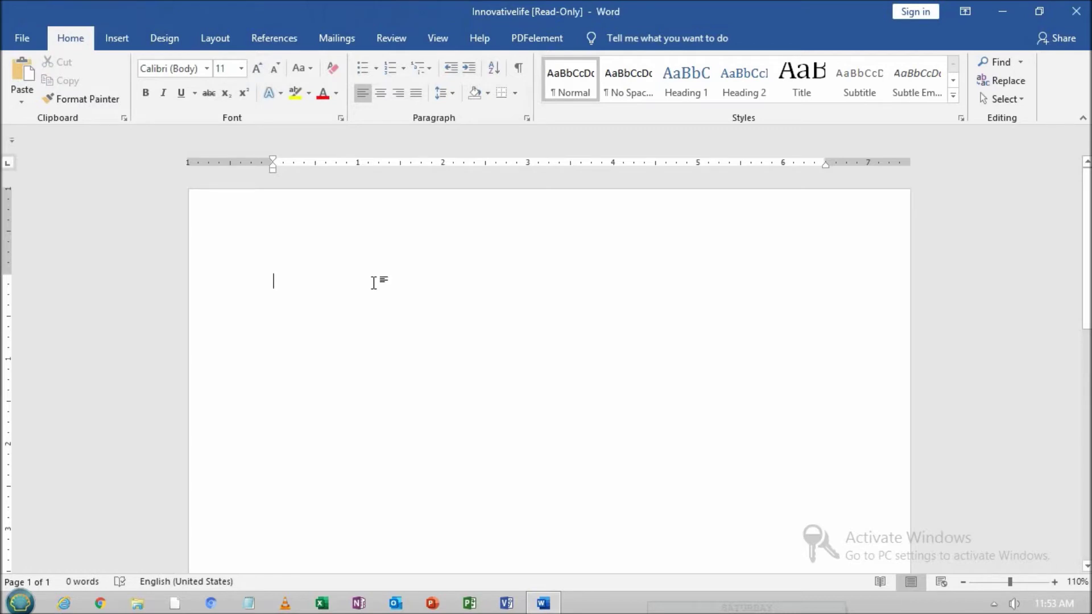
click(1065, 14)
Discard the changes and reopen Innovativelife for editing rather than read-only
click(533, 336)
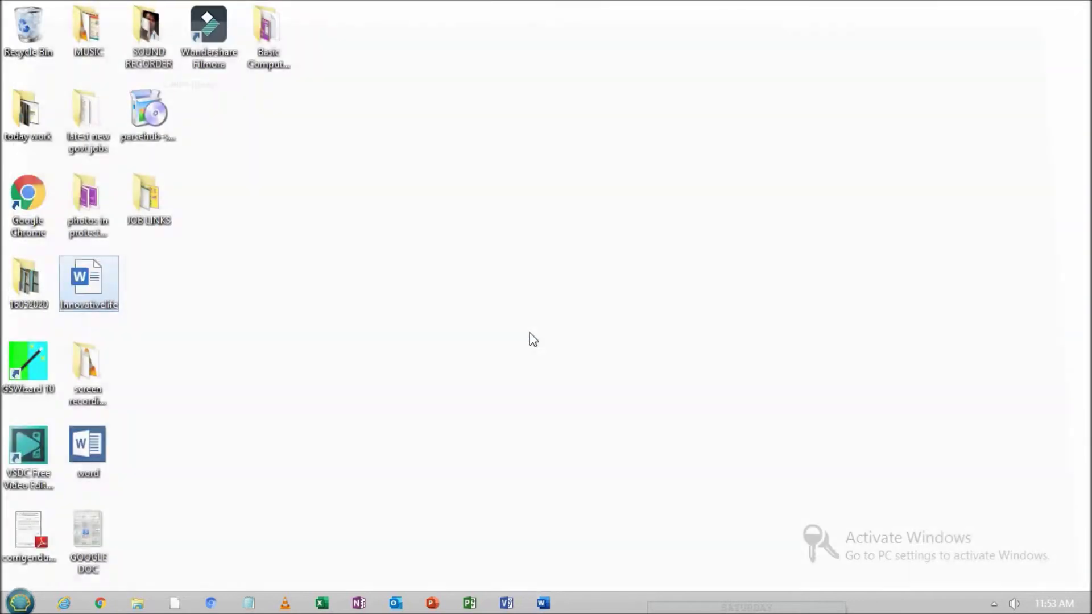
right_click(92, 282)
click(227, 220)
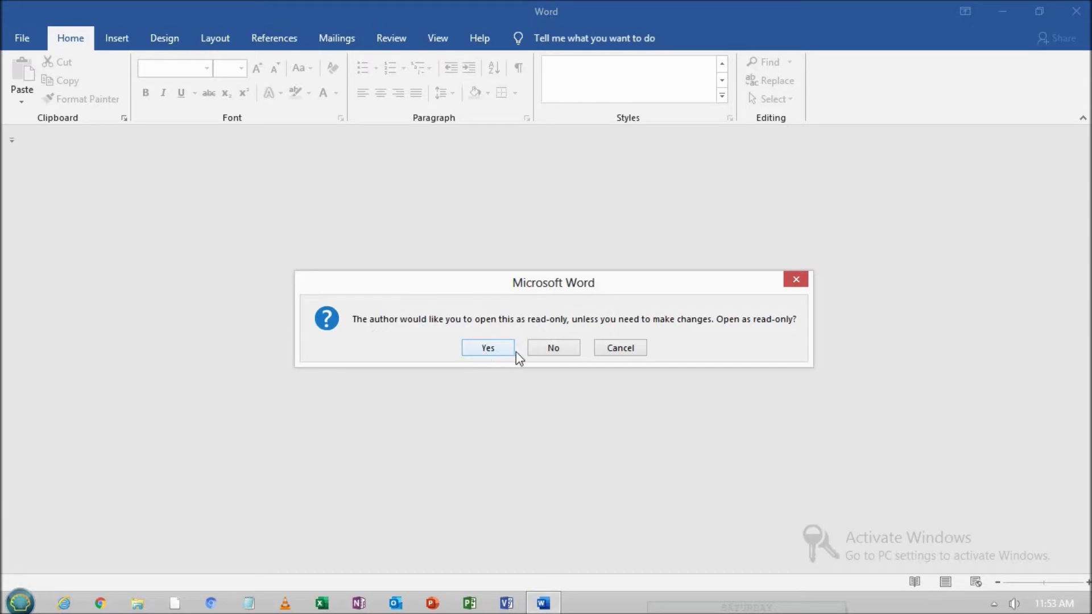
click(567, 348)
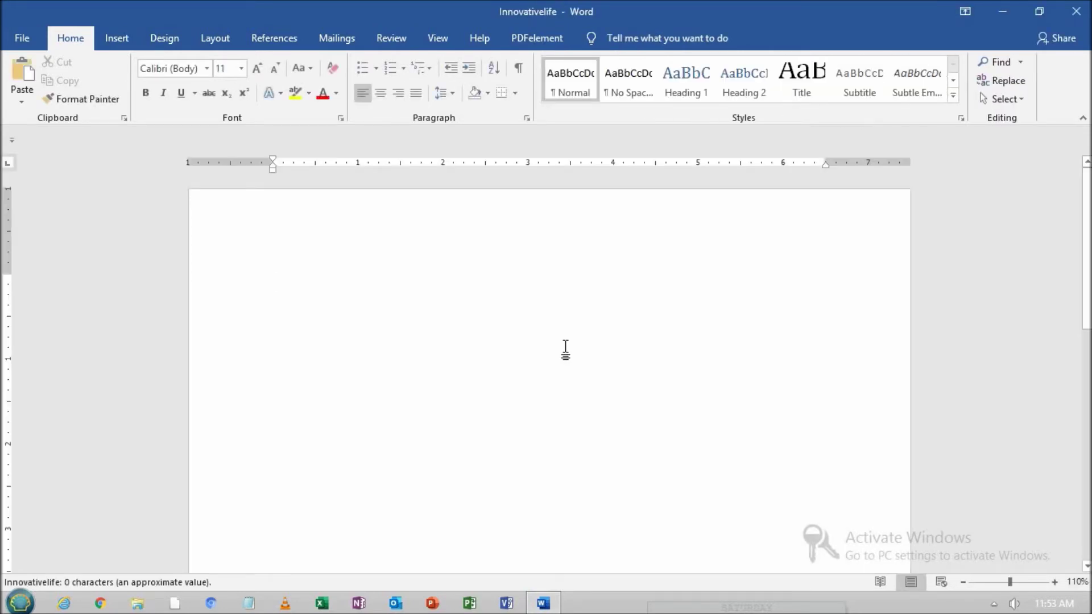
text(321321321321321)
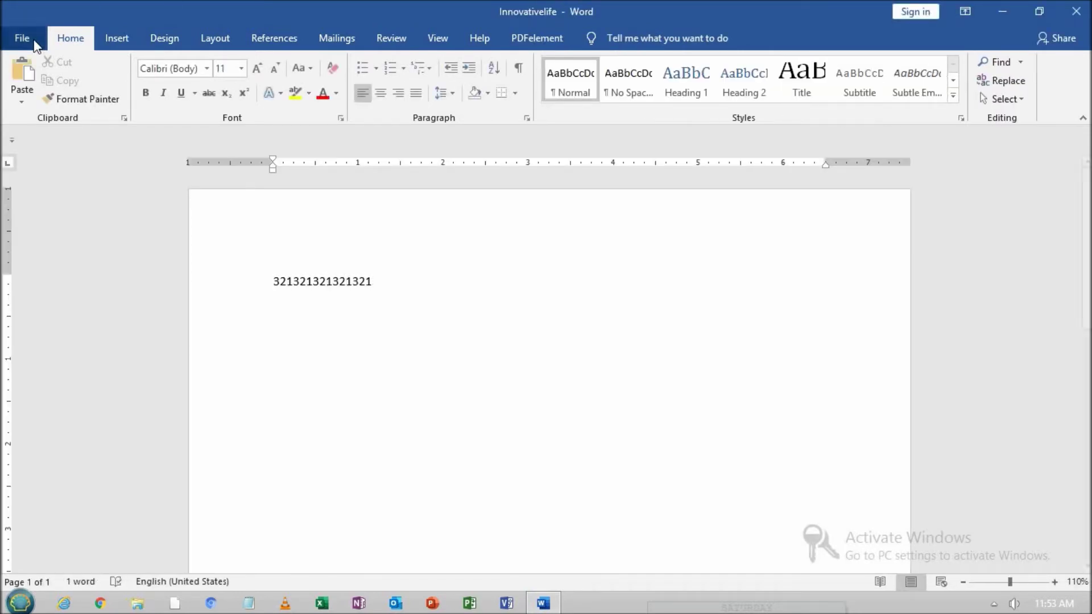
click(23, 38)
click(55, 163)
click(1076, 12)
right_click(83, 277)
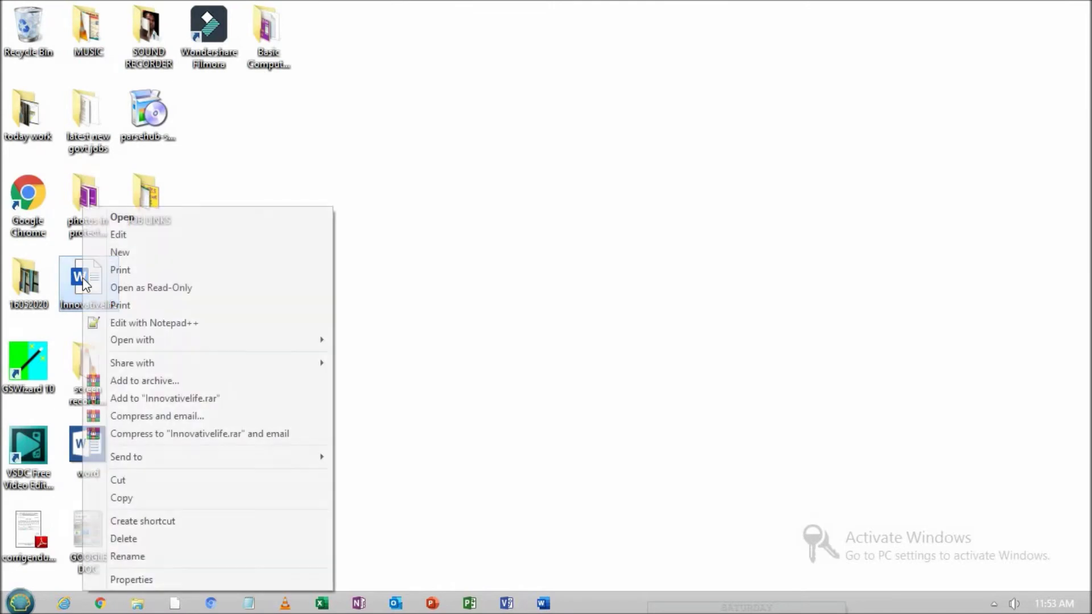
click(206, 221)
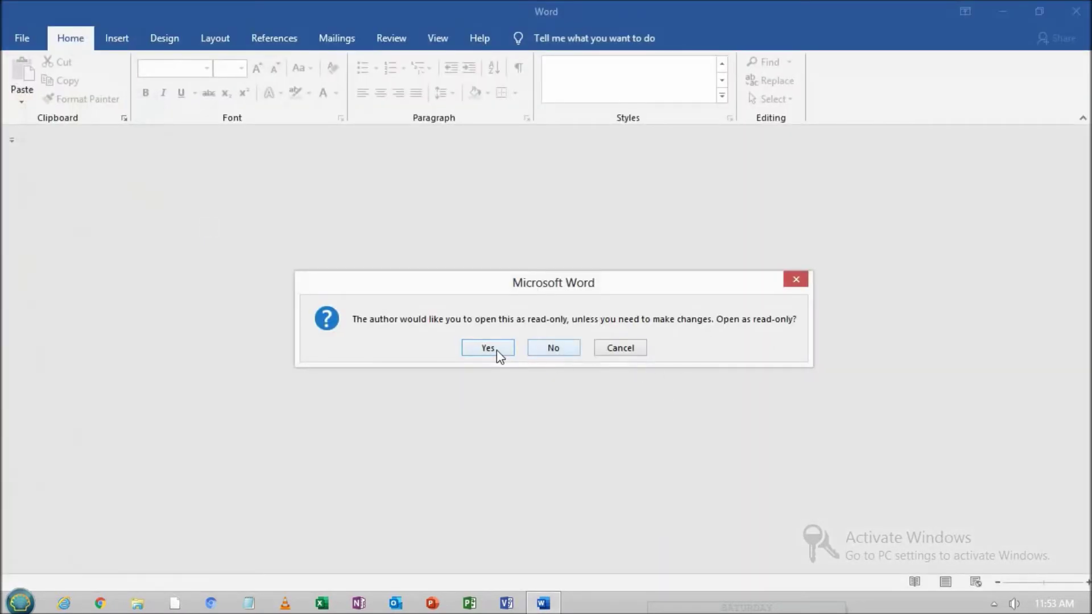
click(497, 354)
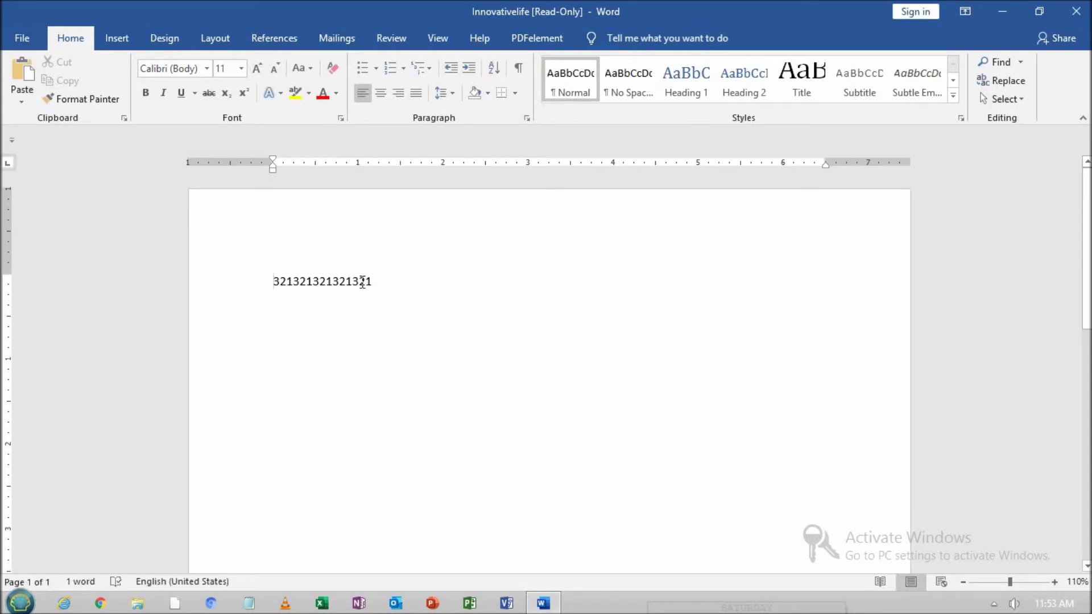
double_click(366, 282)
click(411, 289)
Close the read-only copy, refresh the desktop, and start Word with a new blank document
click(1081, 6)
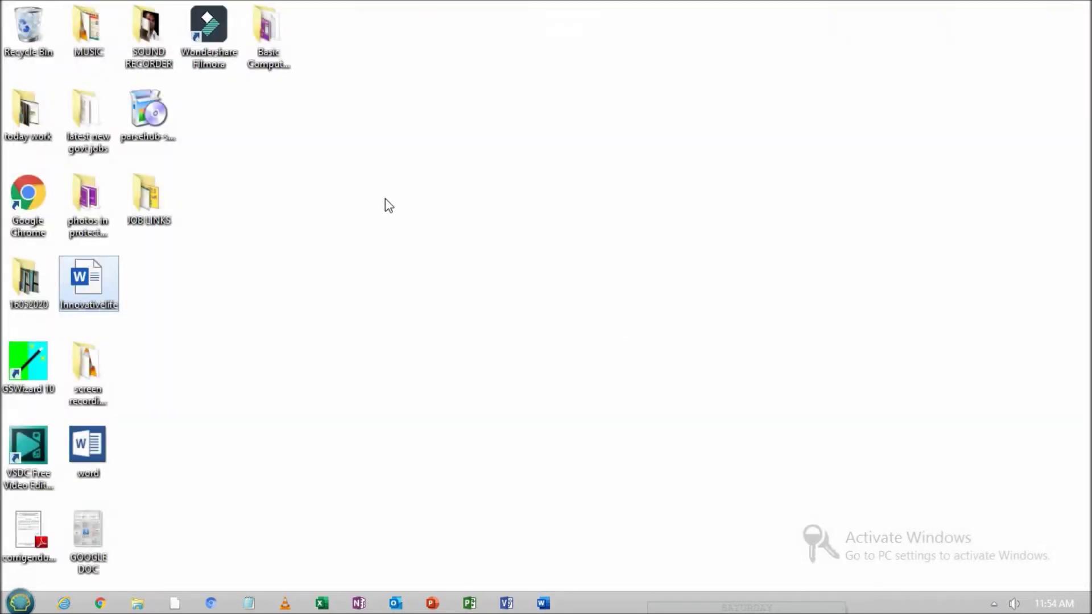
right_click(385, 200)
click(433, 243)
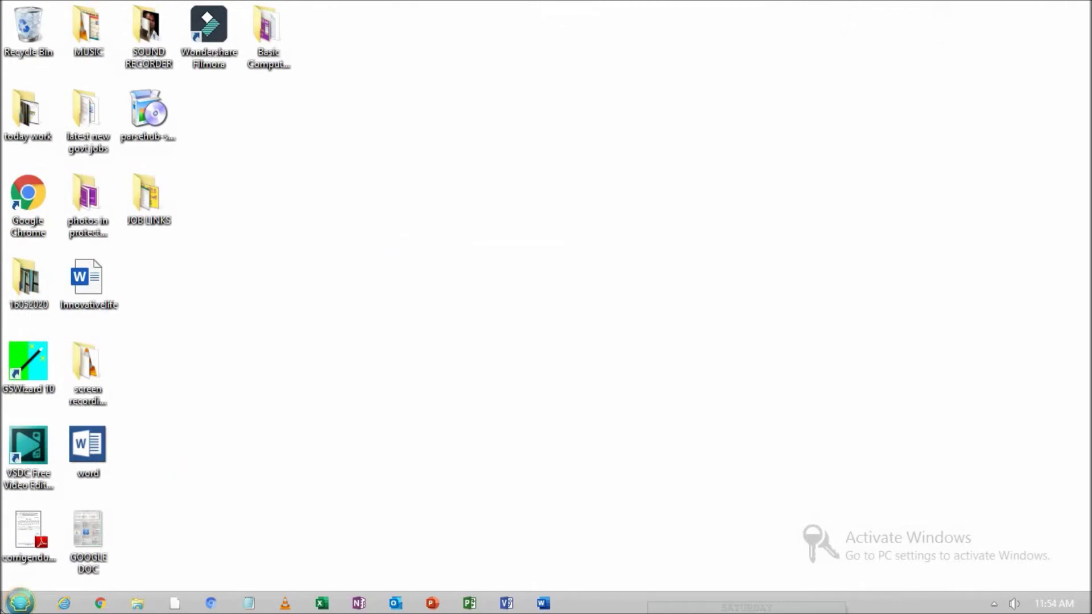
click(17, 606)
click(545, 406)
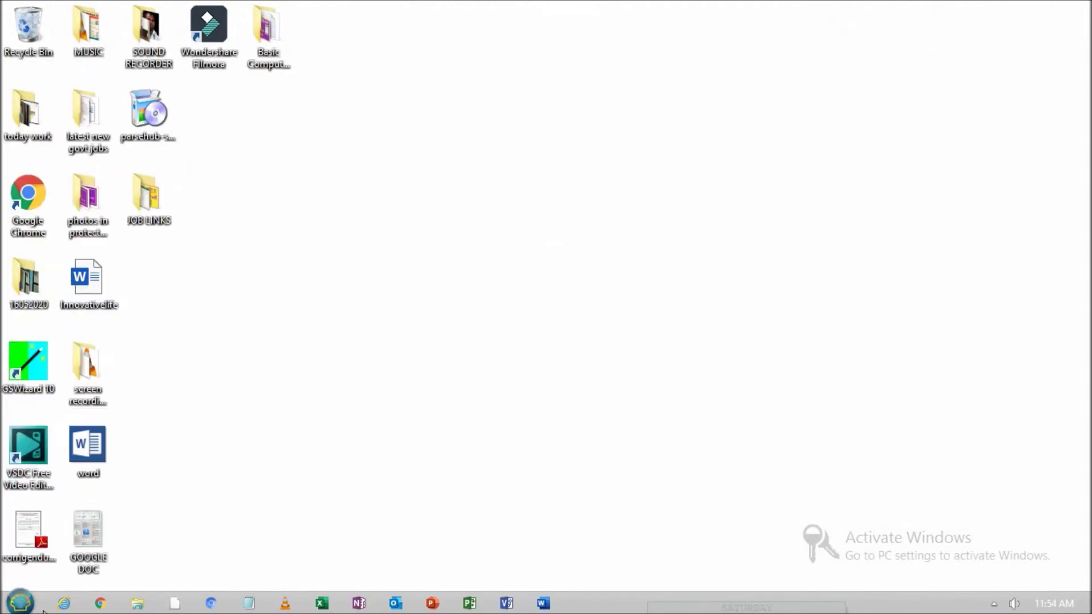
click(19, 605)
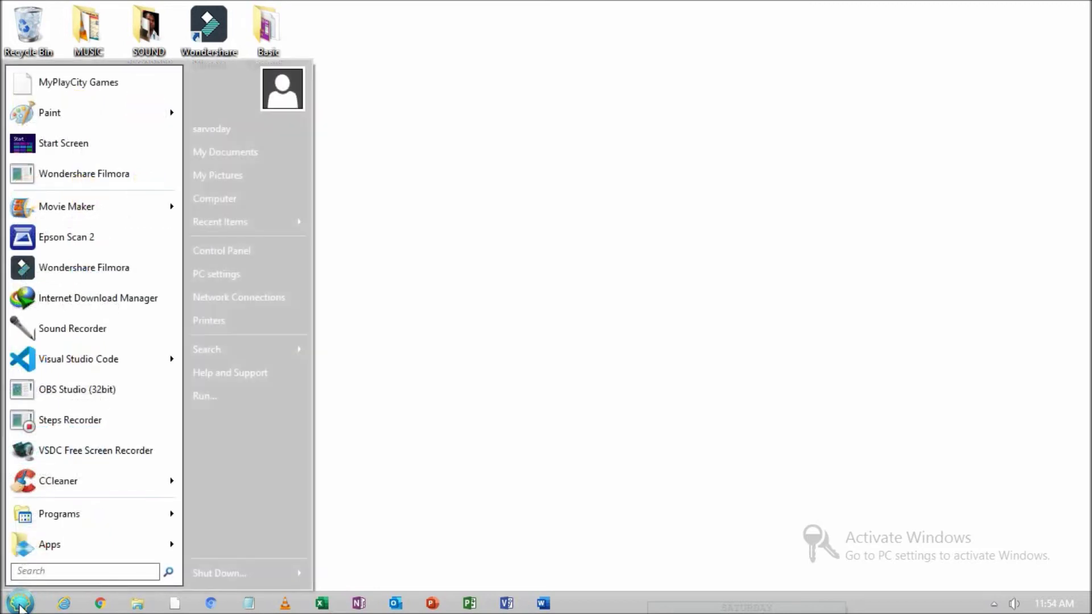
mouse_move(156, 514)
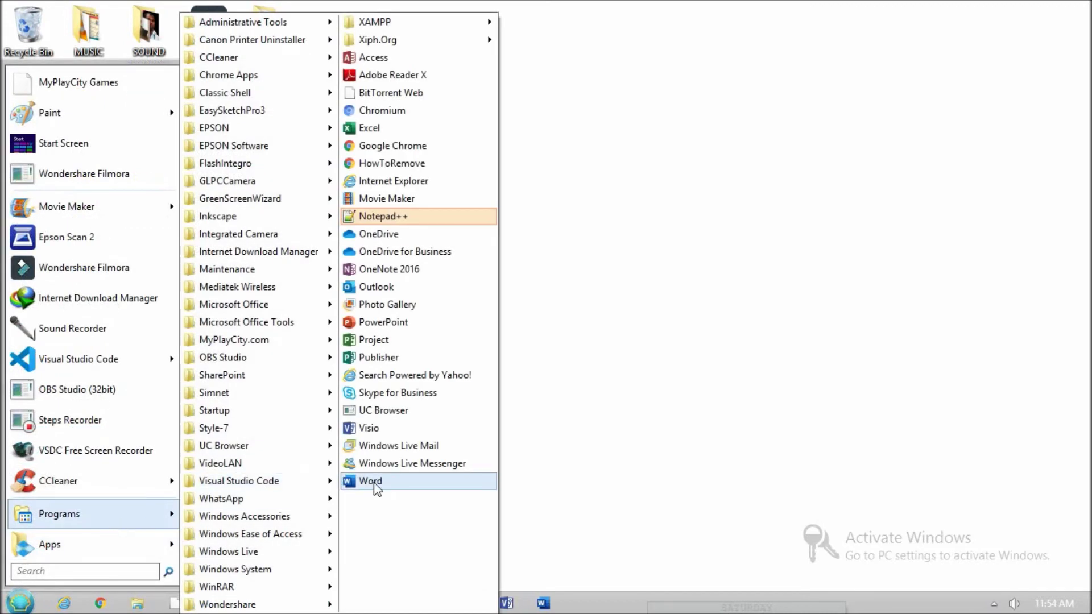
click(371, 482)
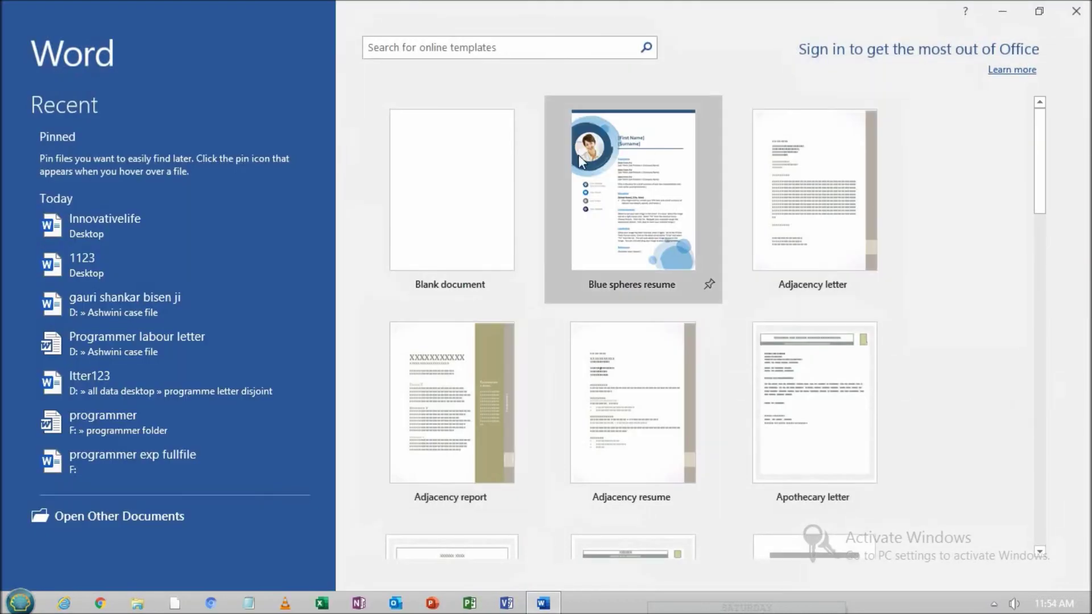
click(445, 190)
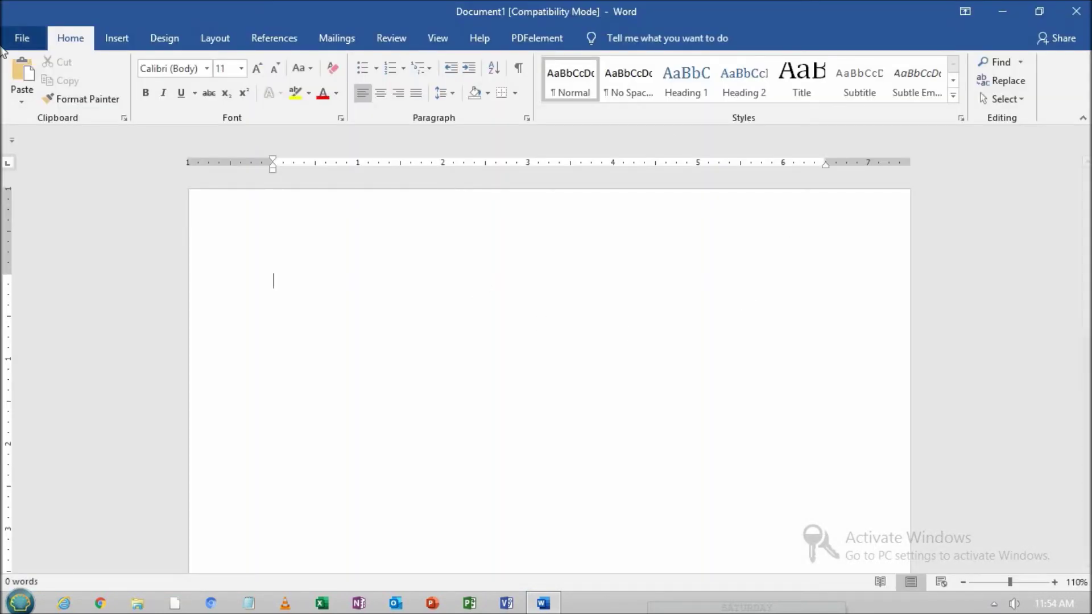
Choose Encrypt with Password from Protect Document on the Info page
click(22, 38)
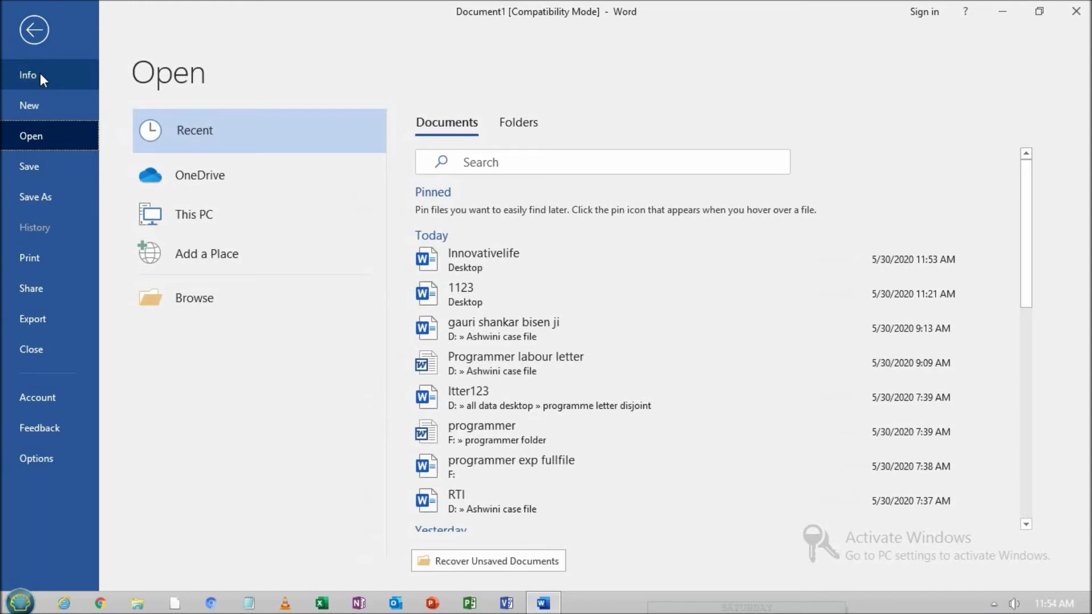
click(54, 75)
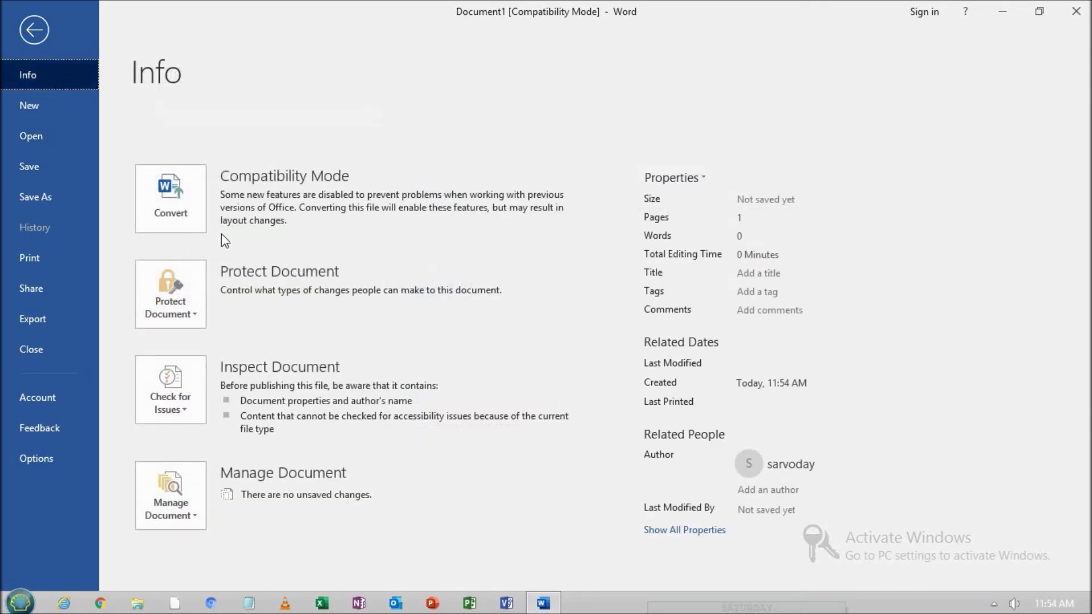
click(192, 316)
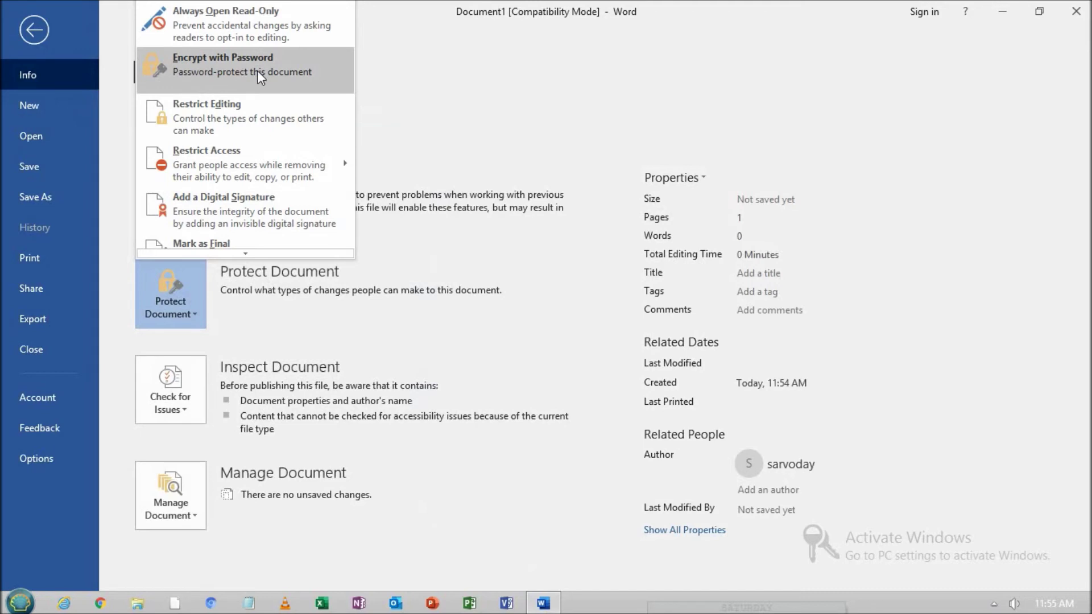
click(278, 73)
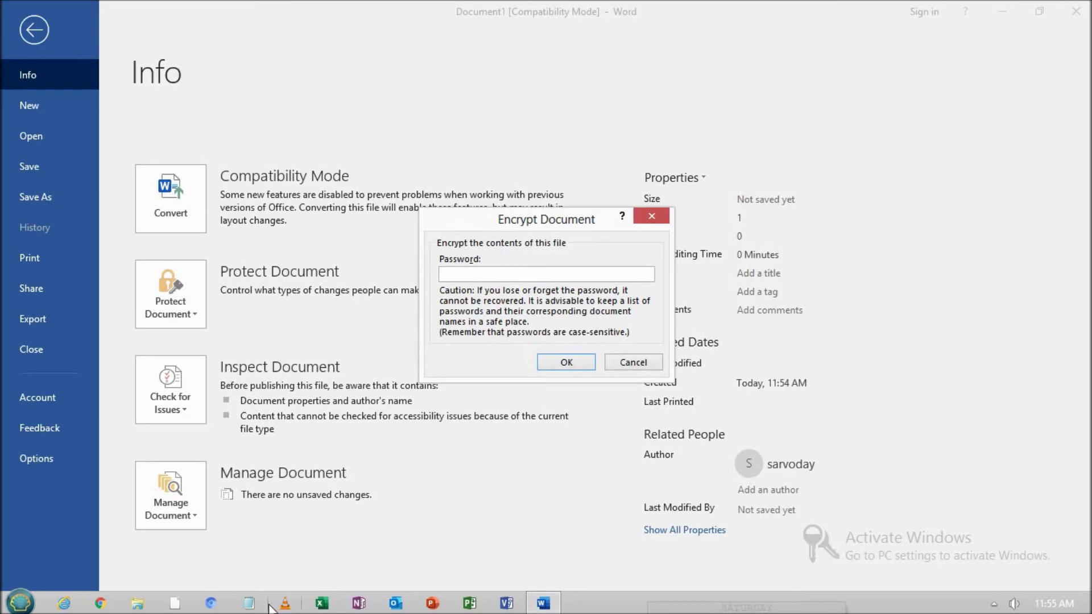
In Notepad, type the chosen password on one line and copy it
click(248, 603)
drag(680, 303, 666, 395)
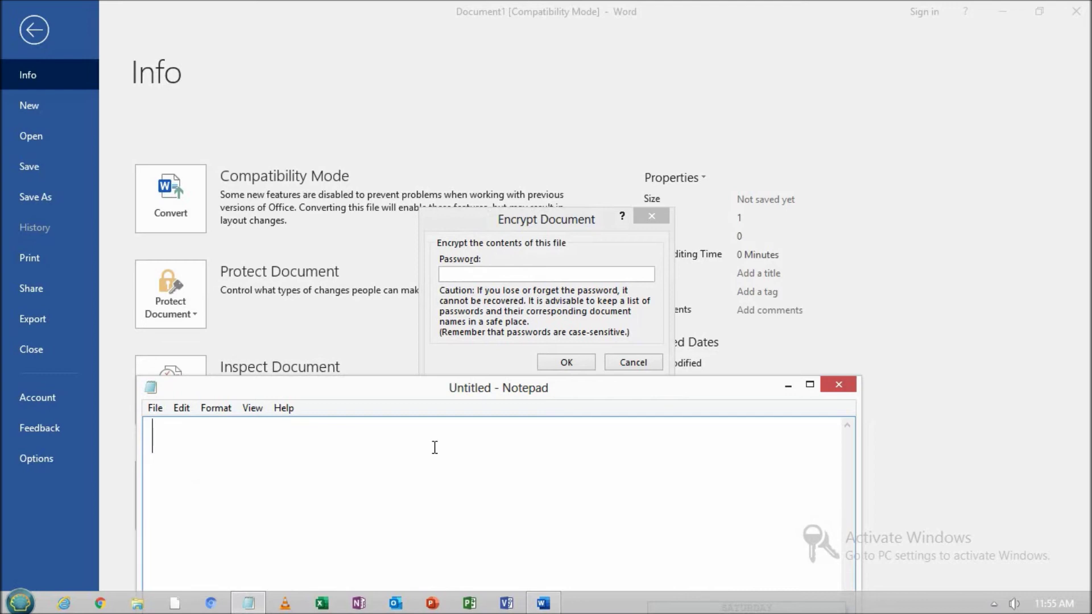
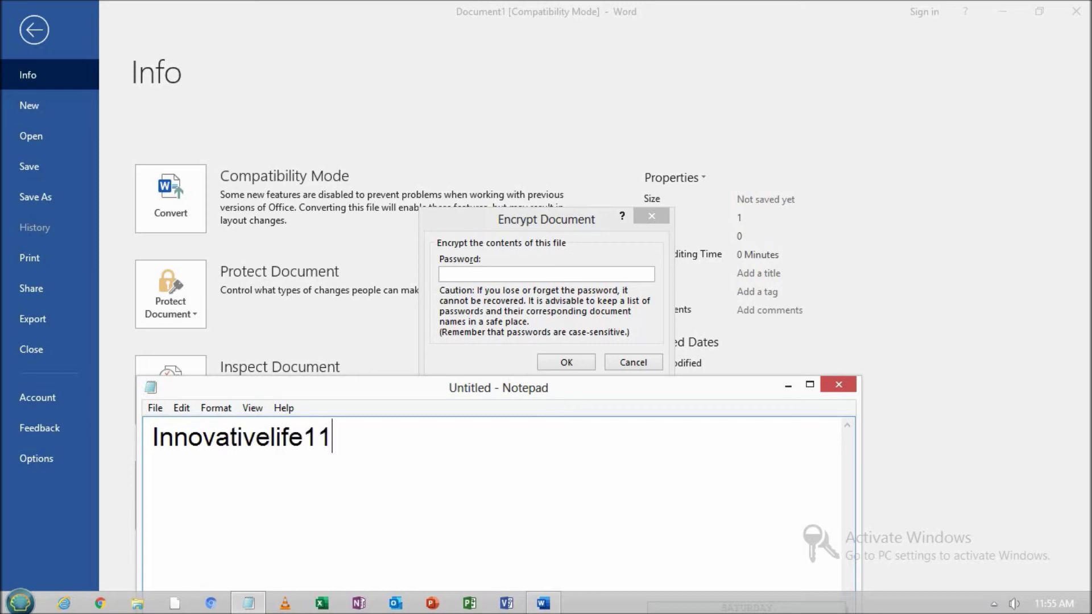
drag(409, 441, 144, 431)
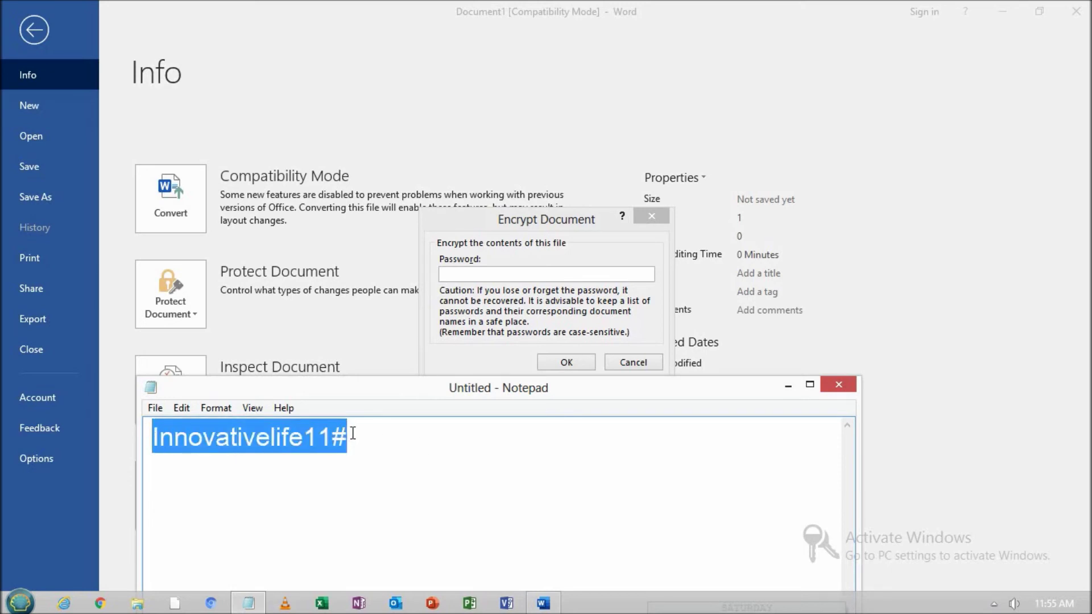
click(352, 433)
click(160, 437)
drag(160, 437, 147, 435)
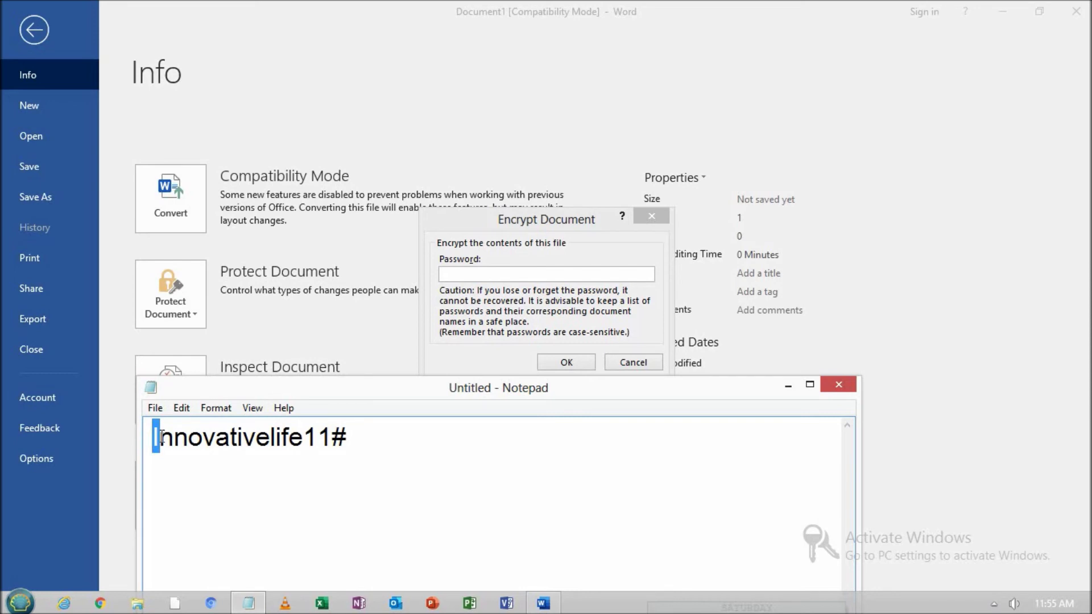
drag(162, 437, 350, 437)
click(358, 439)
drag(366, 442, 142, 437)
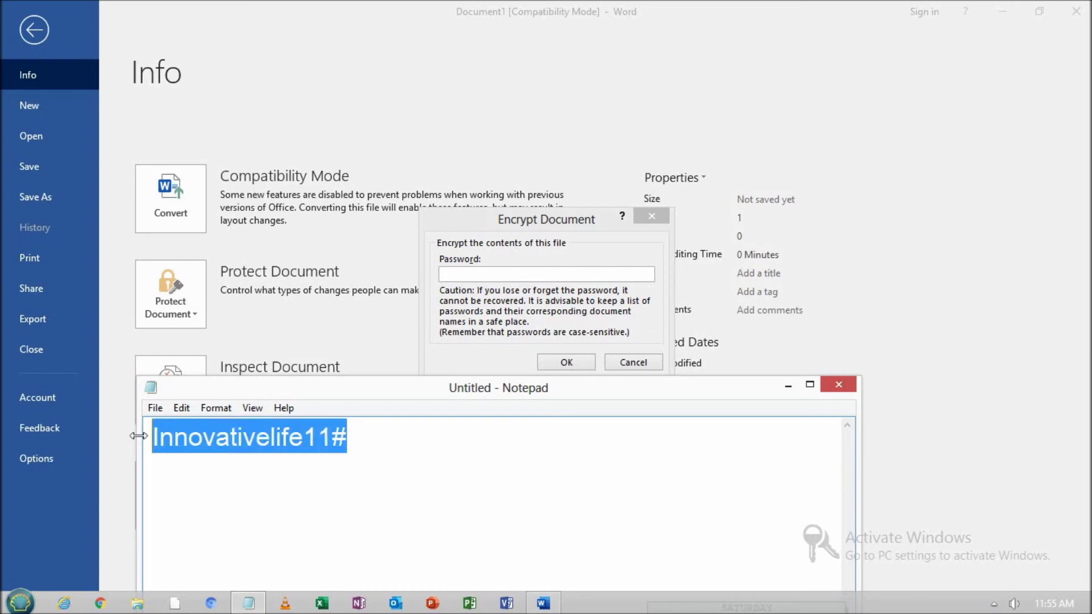
right_click(341, 438)
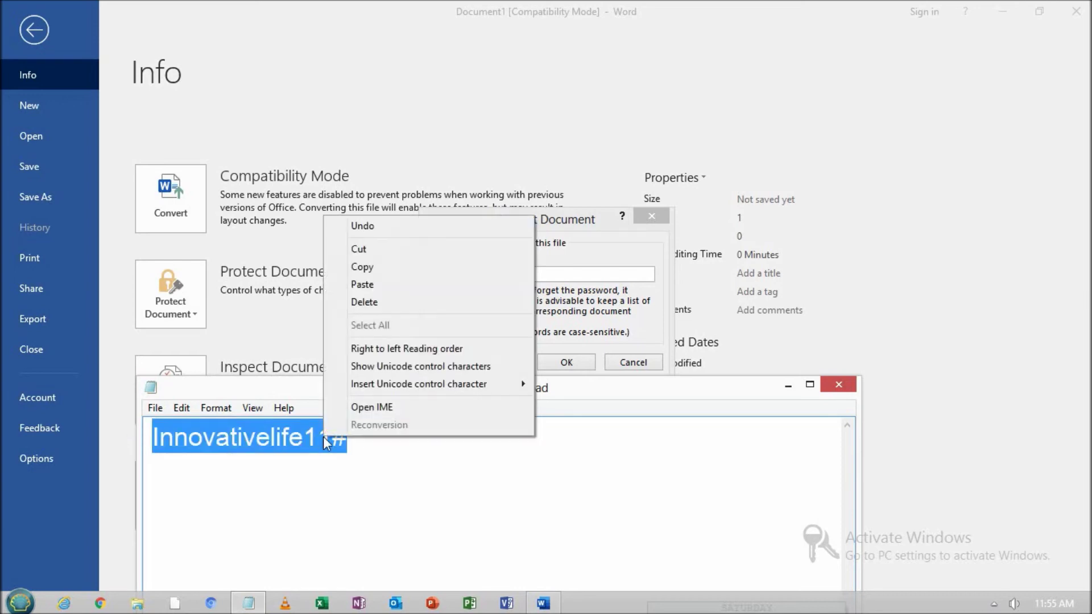
click(422, 270)
Paste the copied password into both encryption prompts, confirm, and begin saving the document
click(460, 273)
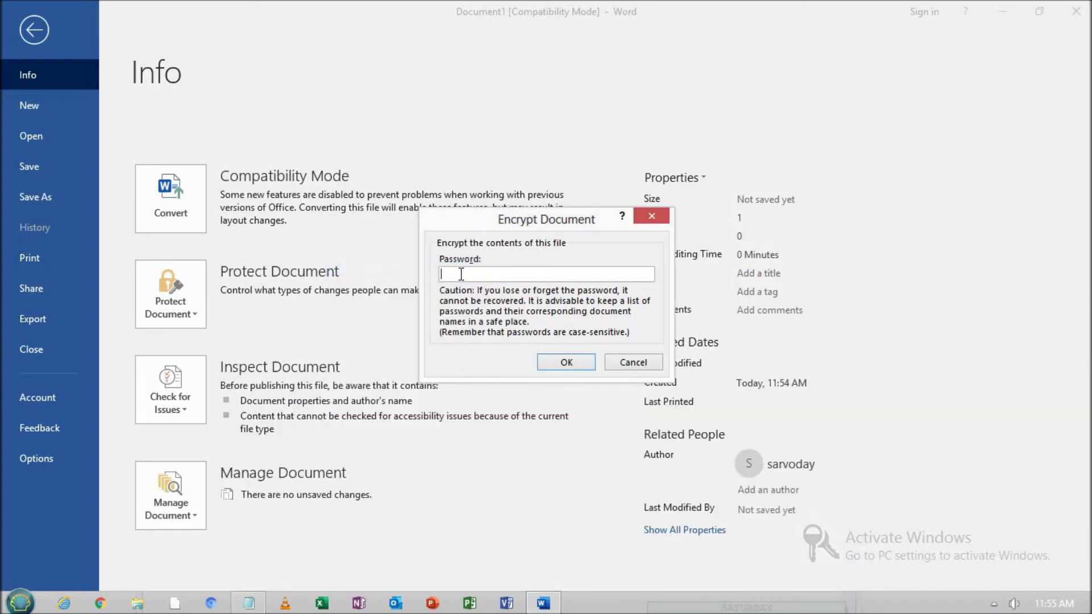
key(ctrl+v)
click(557, 362)
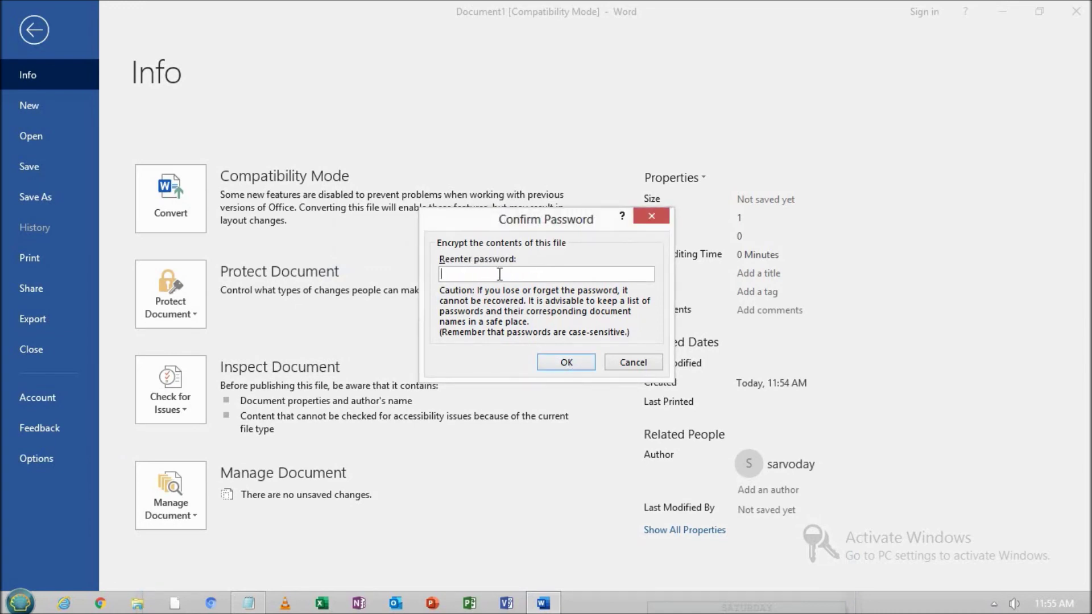
key(ctrl+v)
click(566, 362)
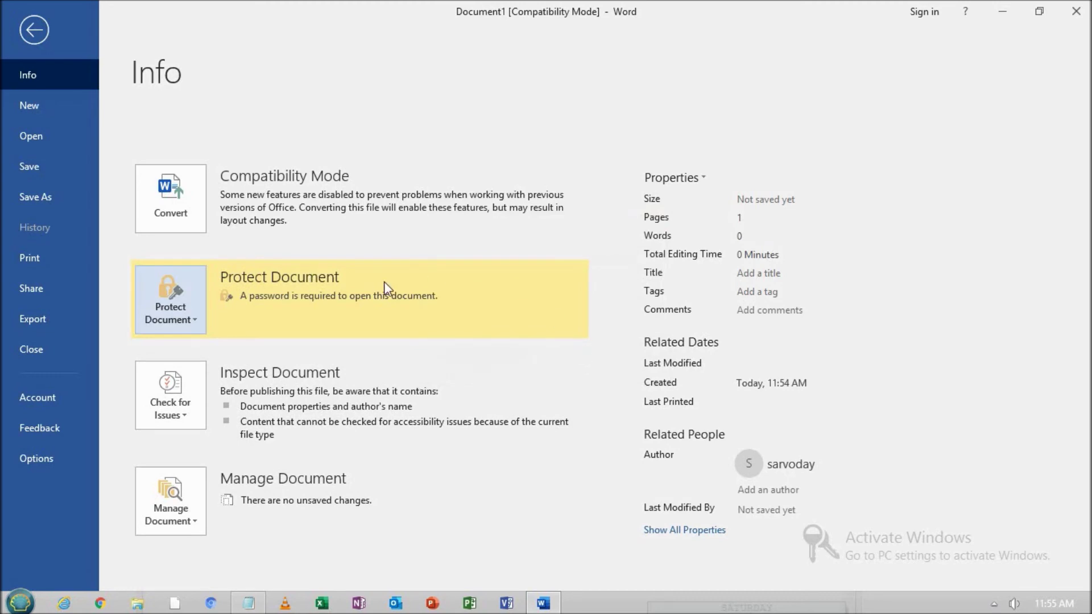
click(34, 166)
Save the document to the Desktop as 'Innovativelifewithpassword'
click(508, 238)
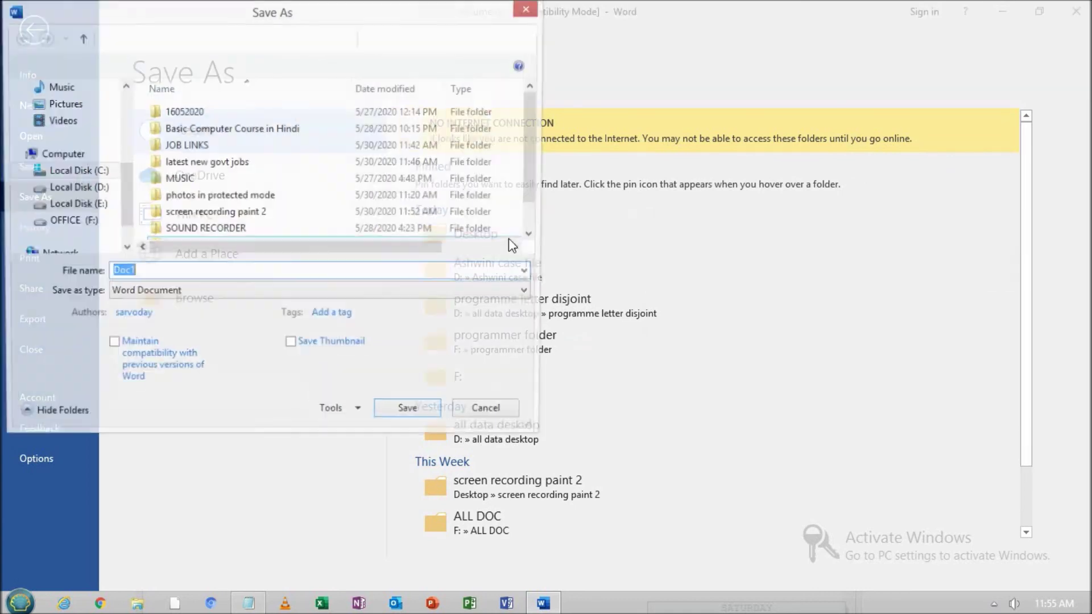
text(Inn)
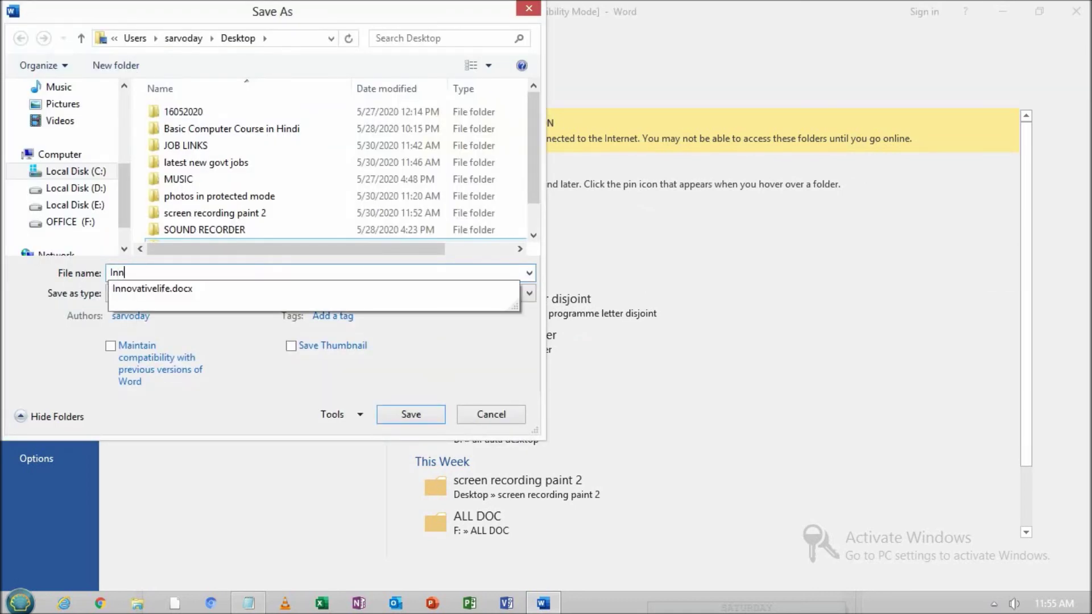
text(ovative)
text(lifew)
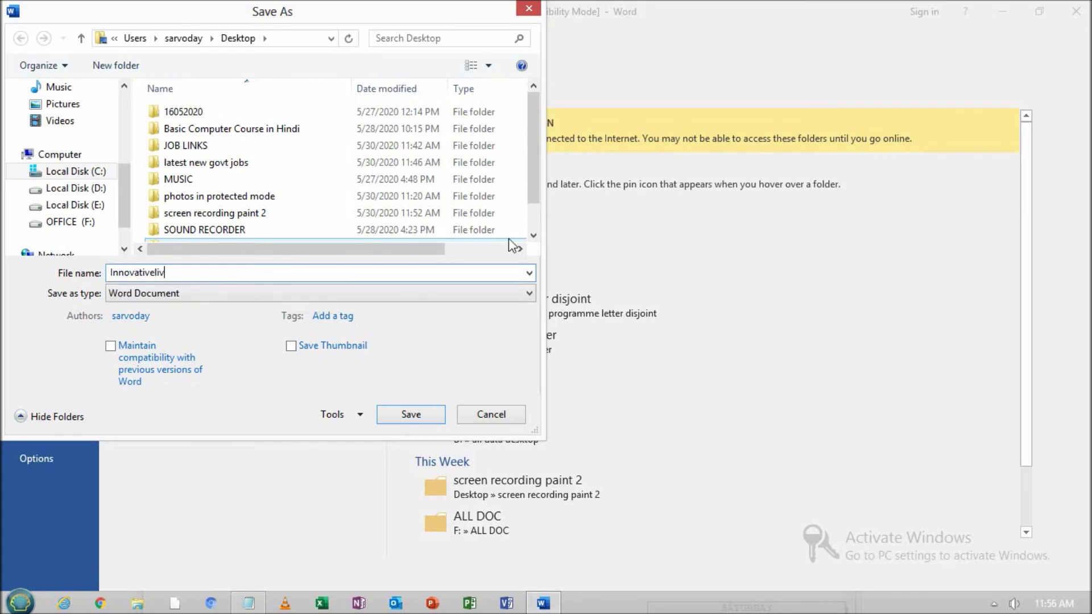
text(ithpassword)
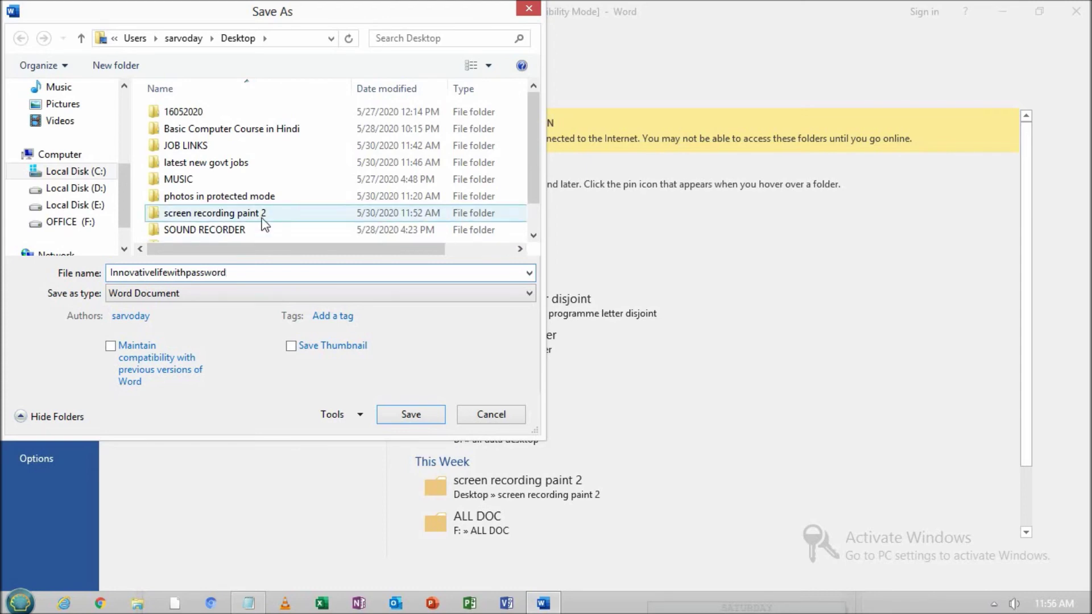
click(411, 414)
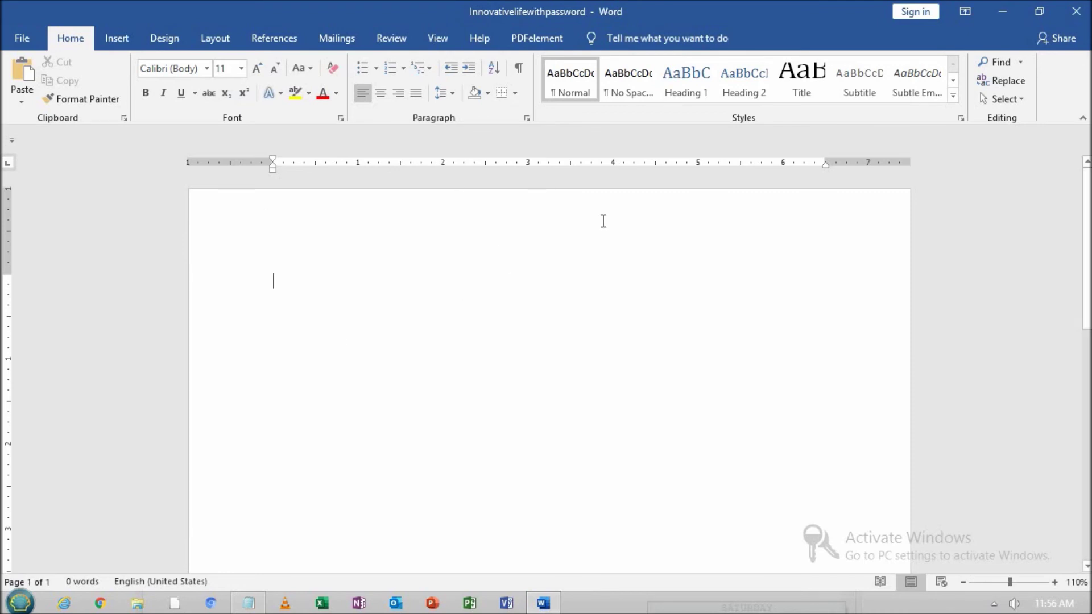
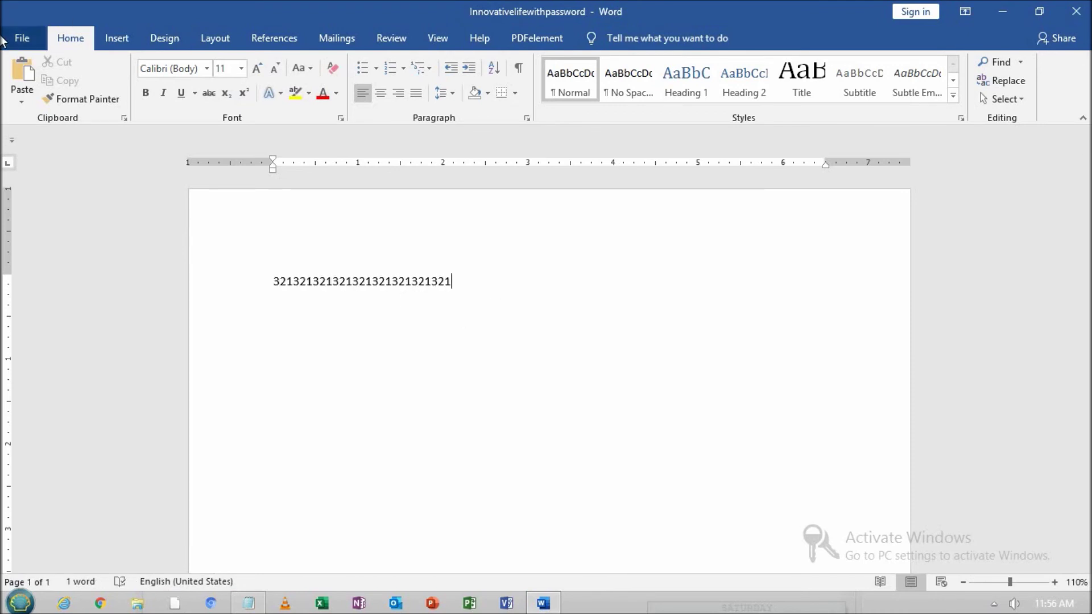
click(29, 35)
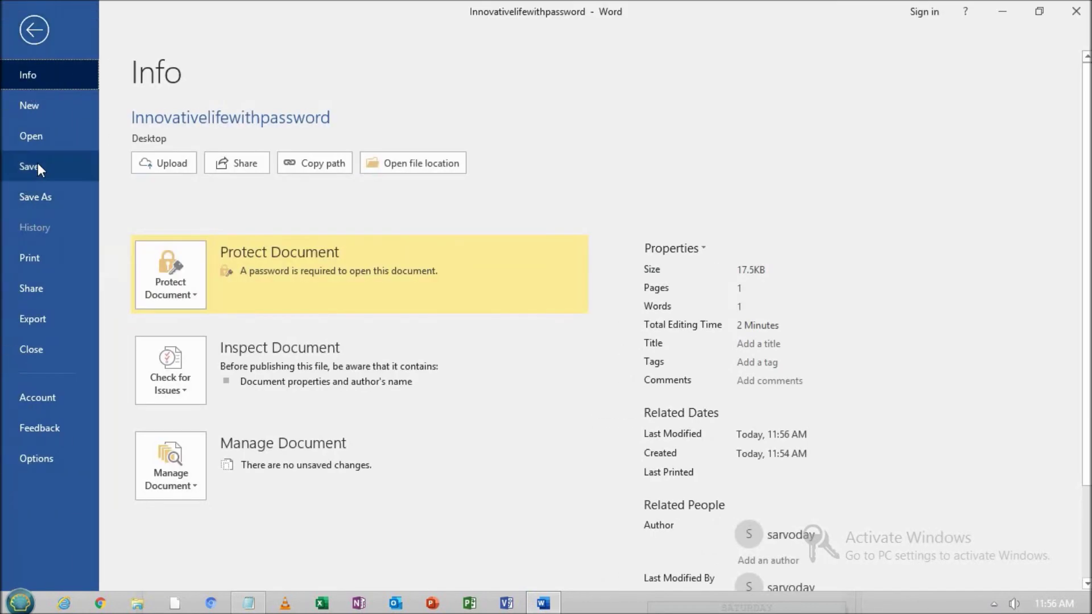
click(37, 166)
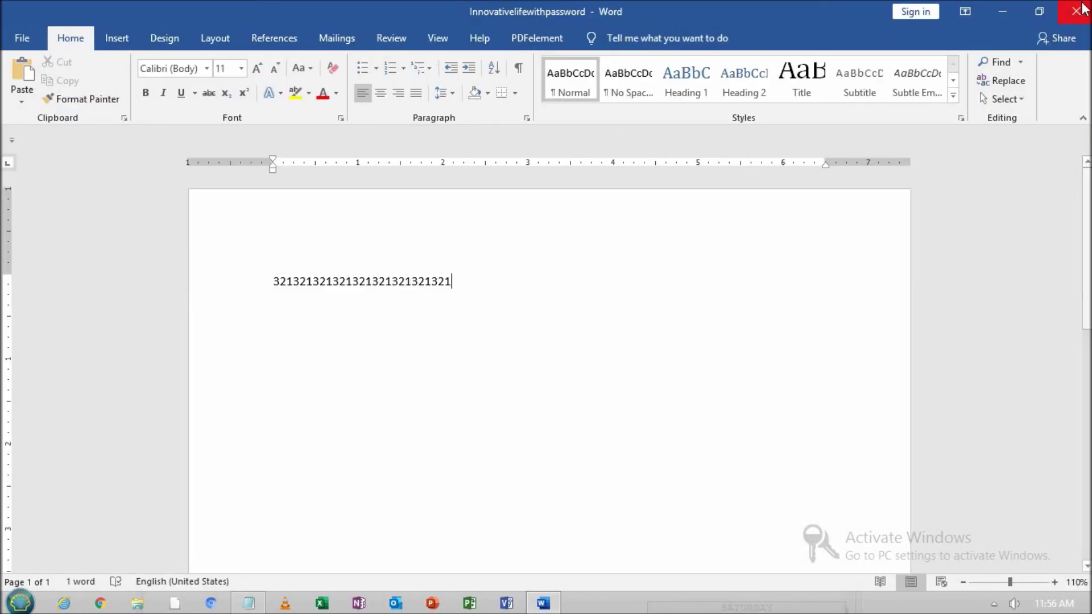
Close Word, minimize Notepad, and open Innovativelifewithpassword from the desktop
click(1077, 11)
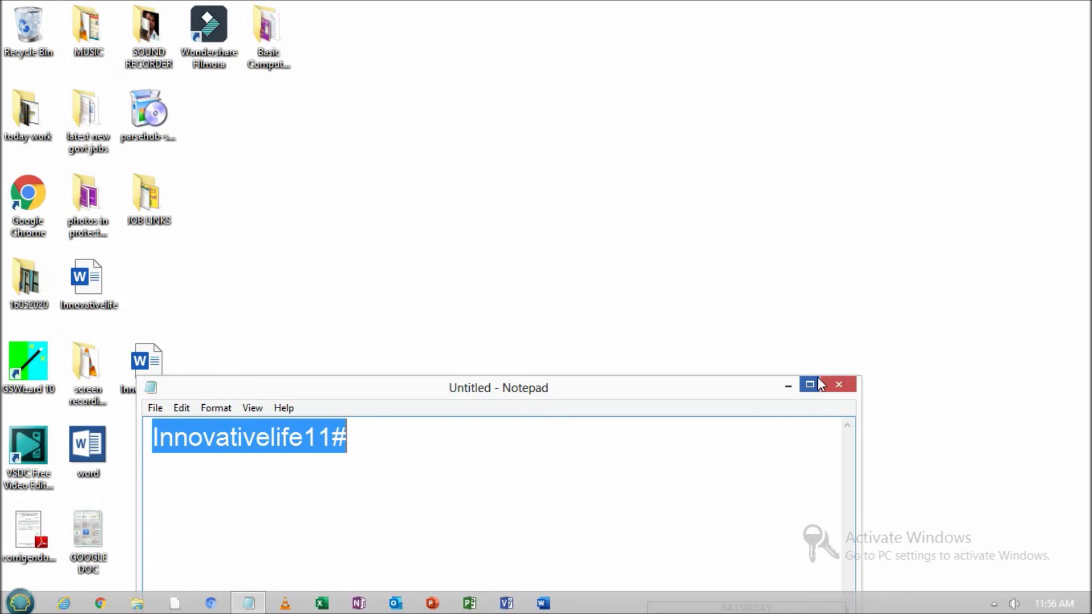
click(788, 385)
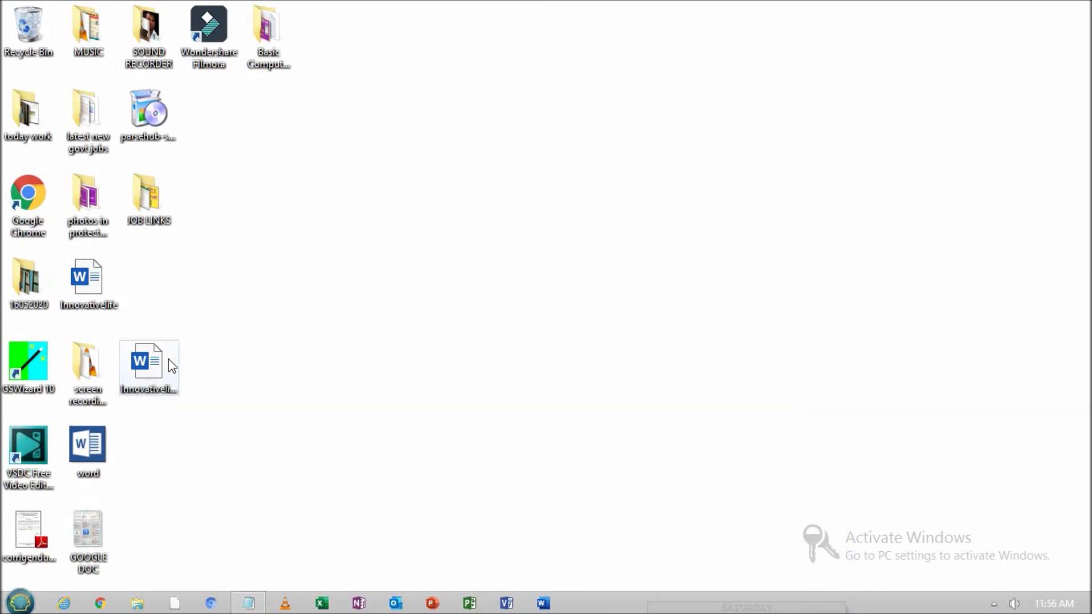
click(144, 368)
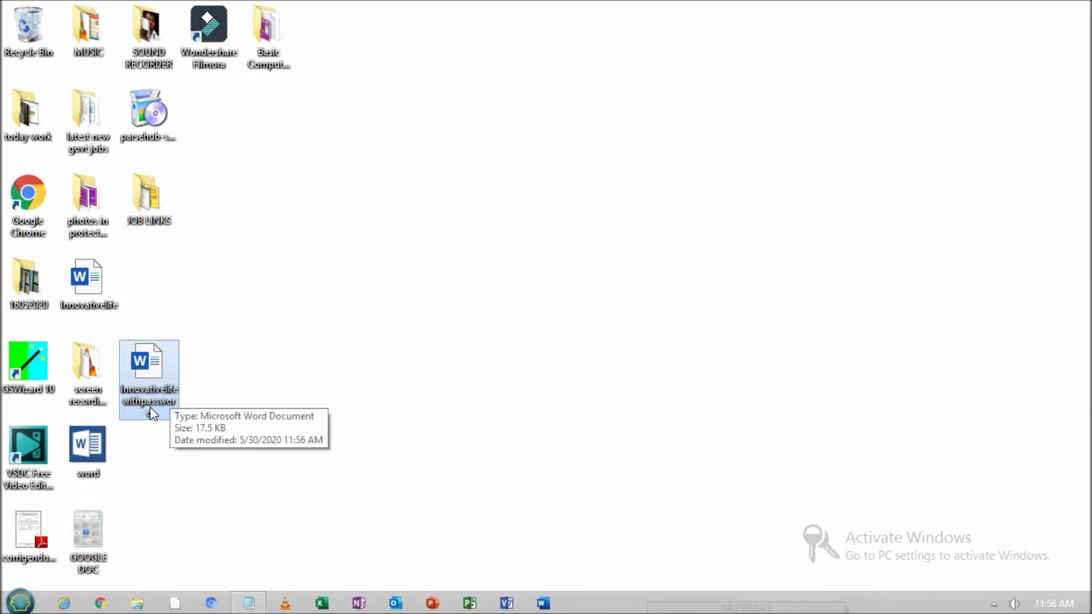
right_click(155, 413)
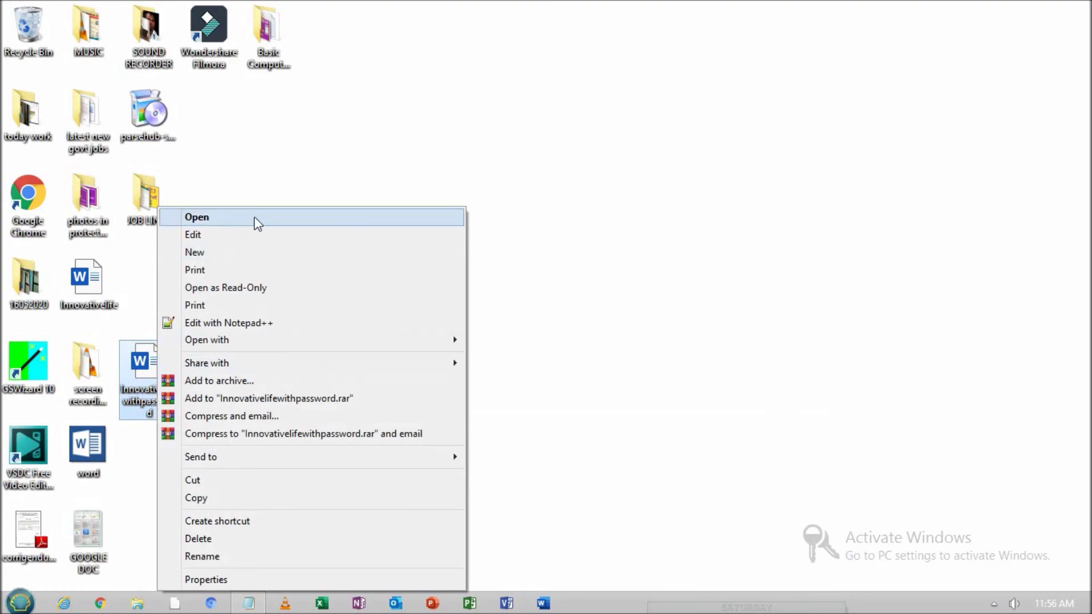
click(254, 217)
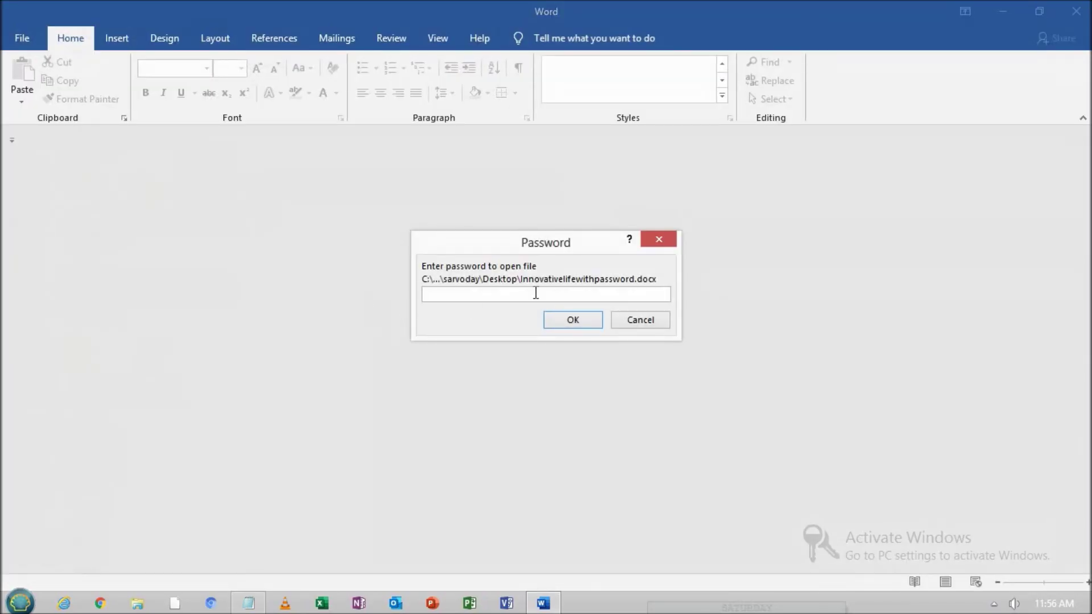
Enter an incorrect password, dismiss the incorrect-password error, and close the empty Word window
click(572, 319)
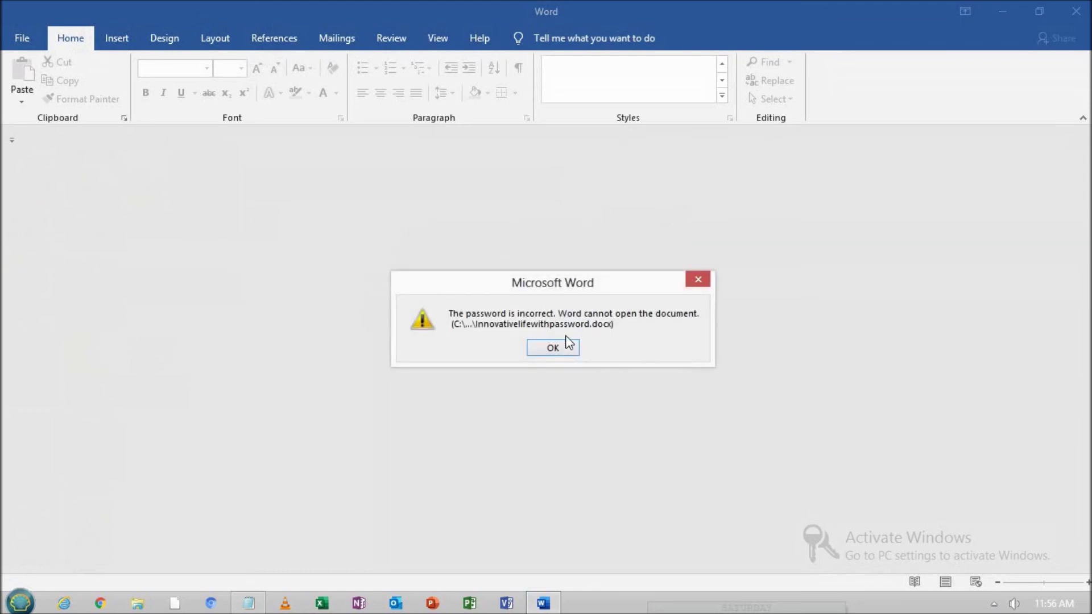
click(566, 348)
click(1076, 12)
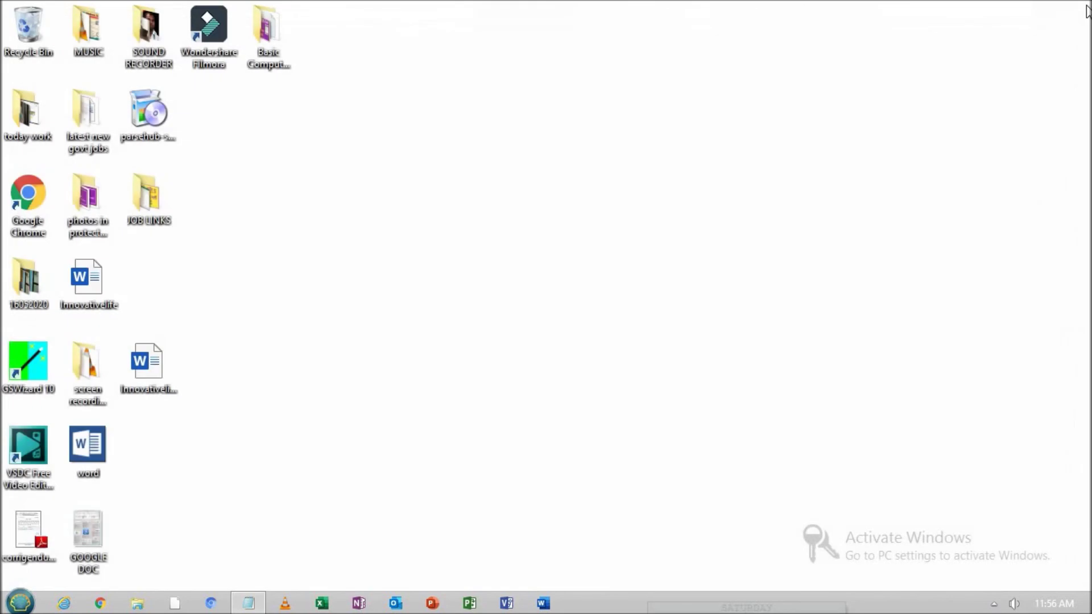
Reopen Innovativelifewithpassword from the desktop with the correct password pasted in
right_click(162, 364)
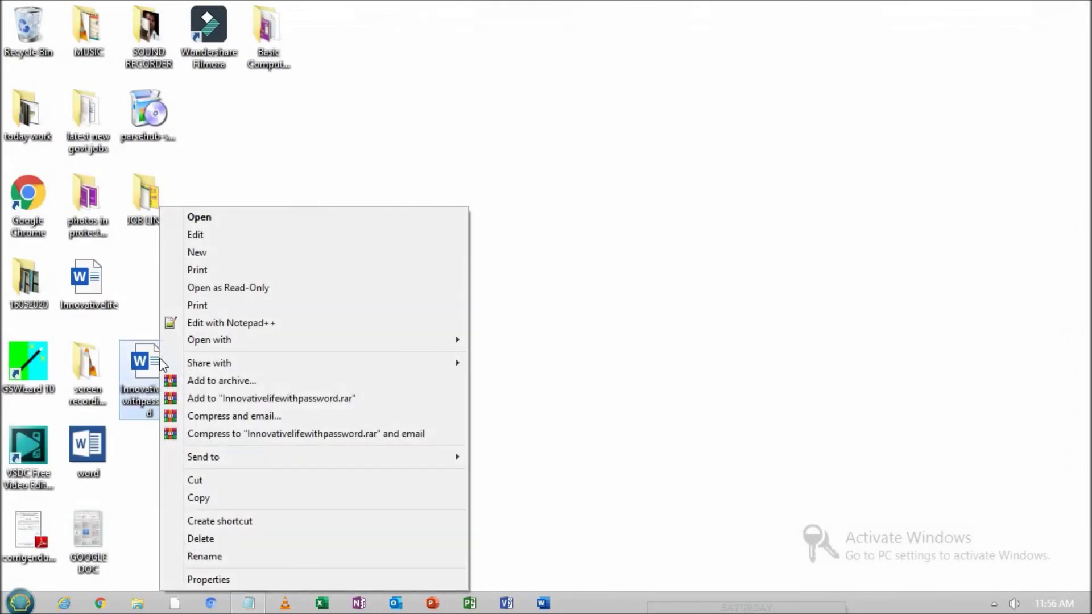
click(249, 217)
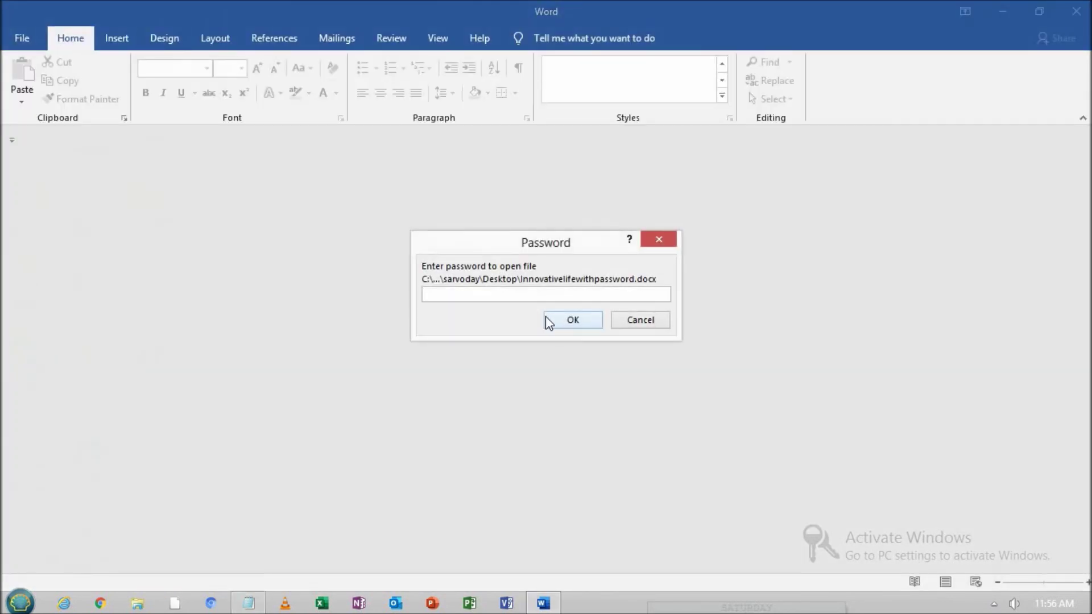
key(ctrl+v)
click(568, 320)
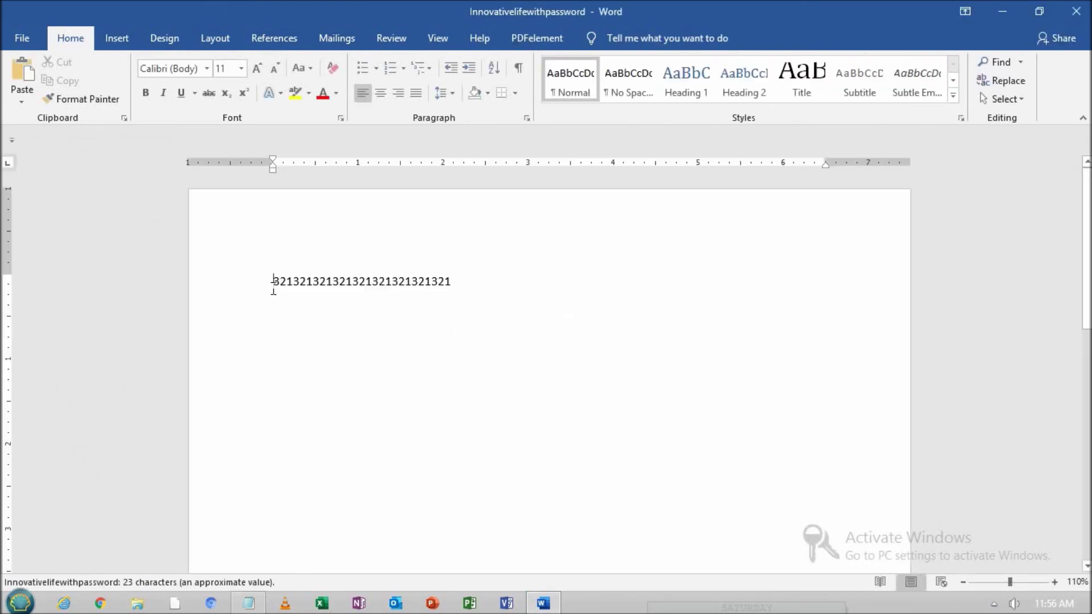
Enlarge the line of 321 digits to 72 pt and deselect it
drag(272, 282, 554, 284)
click(263, 71)
click(263, 71)
click(263, 71)
click(264, 71)
click(264, 70)
click(263, 71)
click(263, 71)
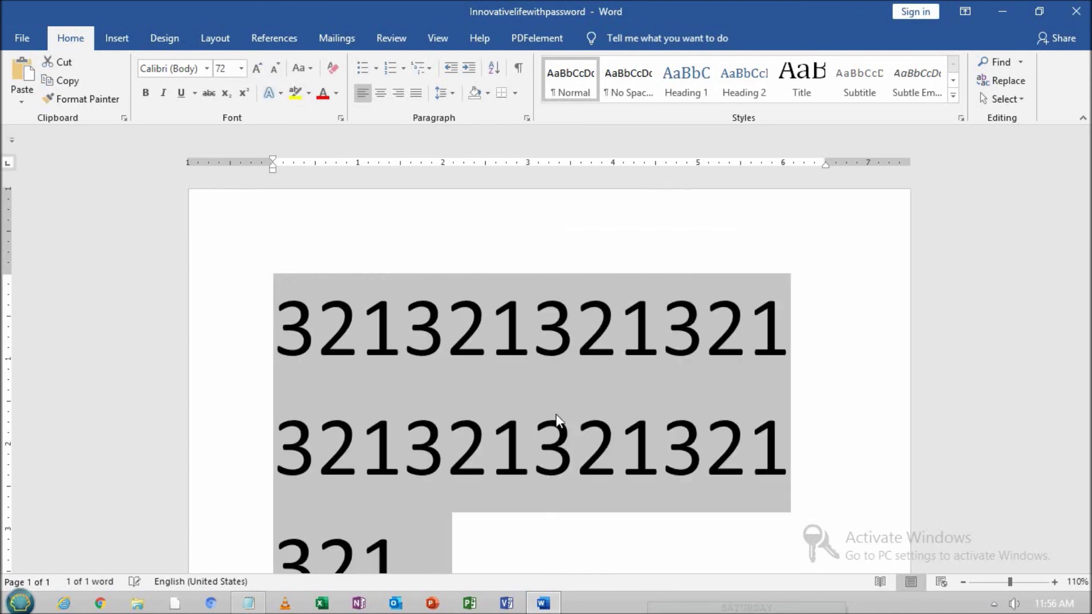
click(573, 421)
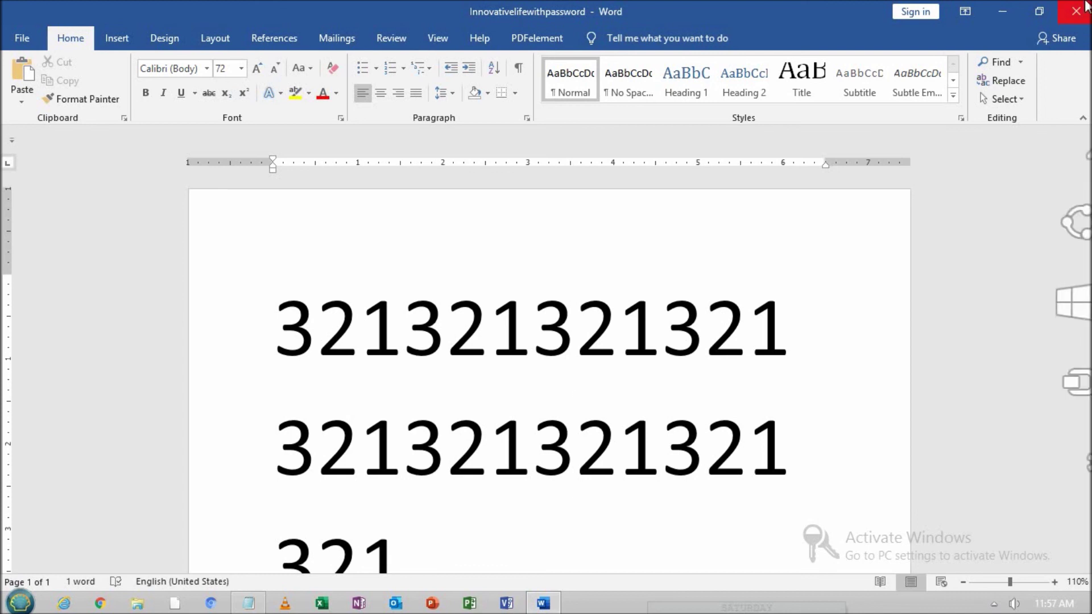
Close Word and refresh the desktop
click(1088, 4)
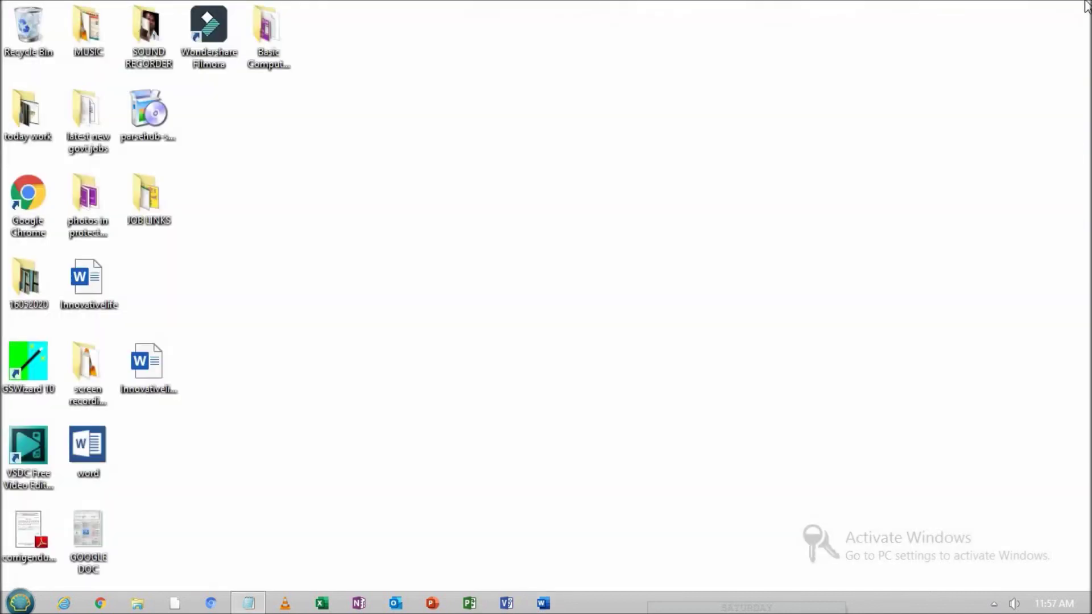
right_click(339, 169)
click(376, 213)
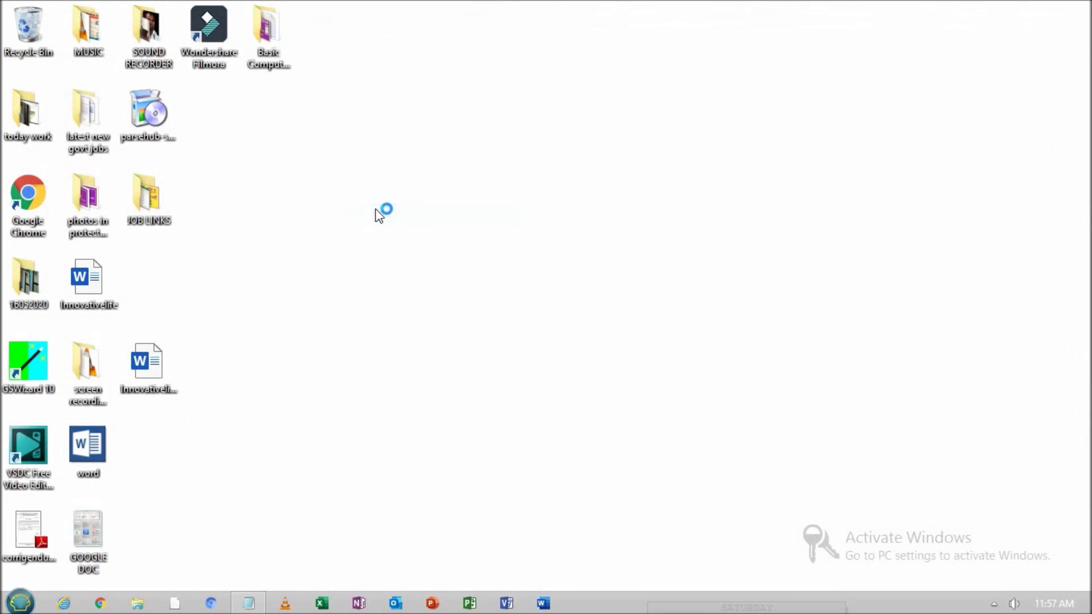